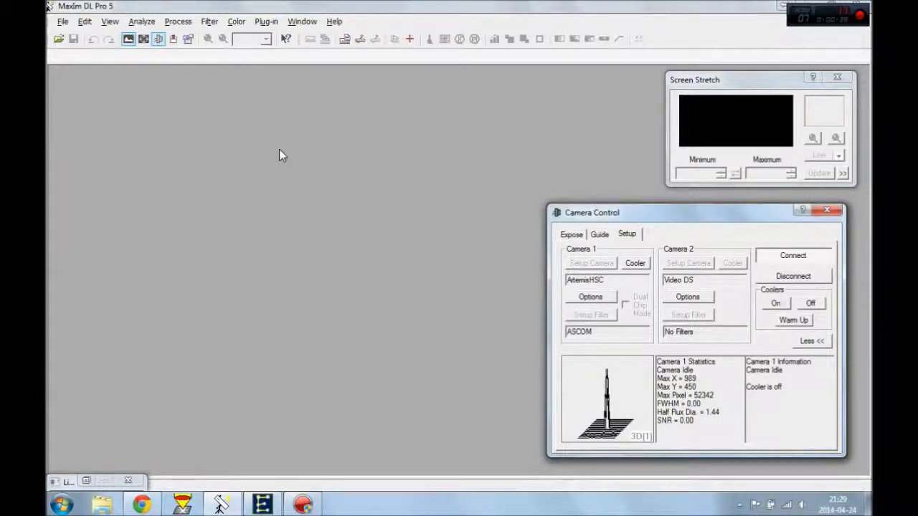
Open the Observatory window, place it beside Camera Control, check the connected devices and display the all-sky map.
{"action": "left_click", "coordinate": [172, 41]}
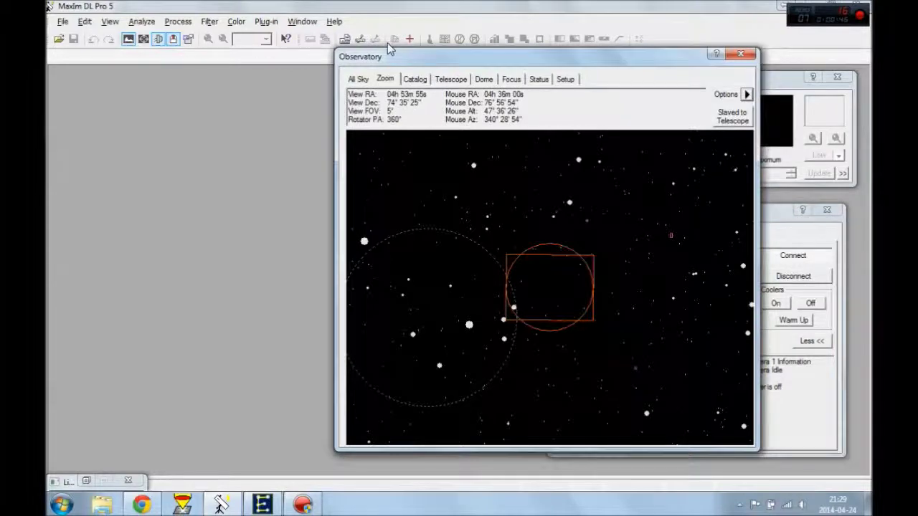
{"action": "left_click", "coordinate": [358, 79]}
{"action": "left_click_drag", "start_coordinate": [482, 65], "coordinate": [294, 72]}
{"action": "left_click", "coordinate": [377, 86]}
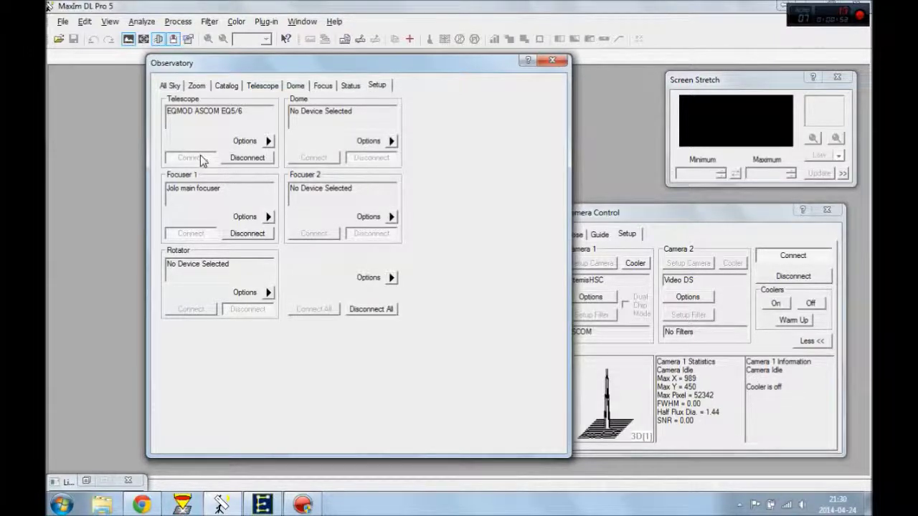
{"action": "left_click", "coordinate": [635, 213]}
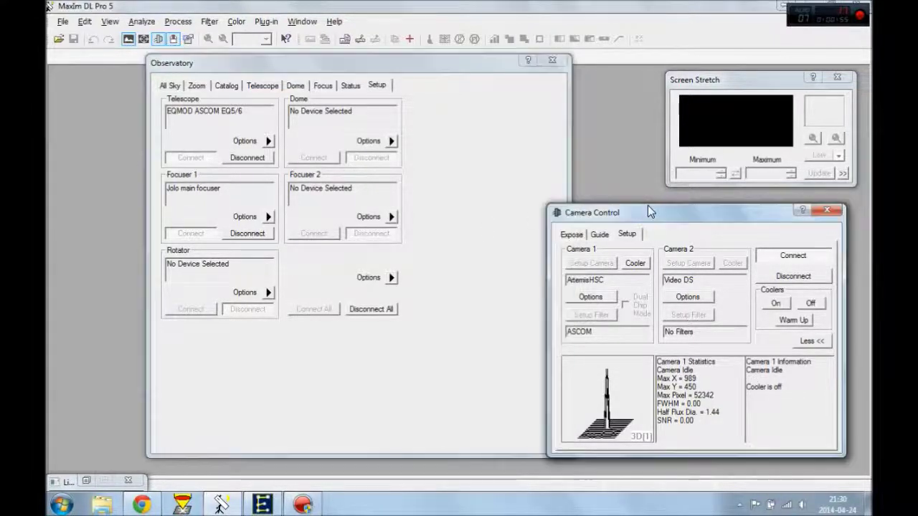
{"action": "left_click", "coordinate": [172, 86]}
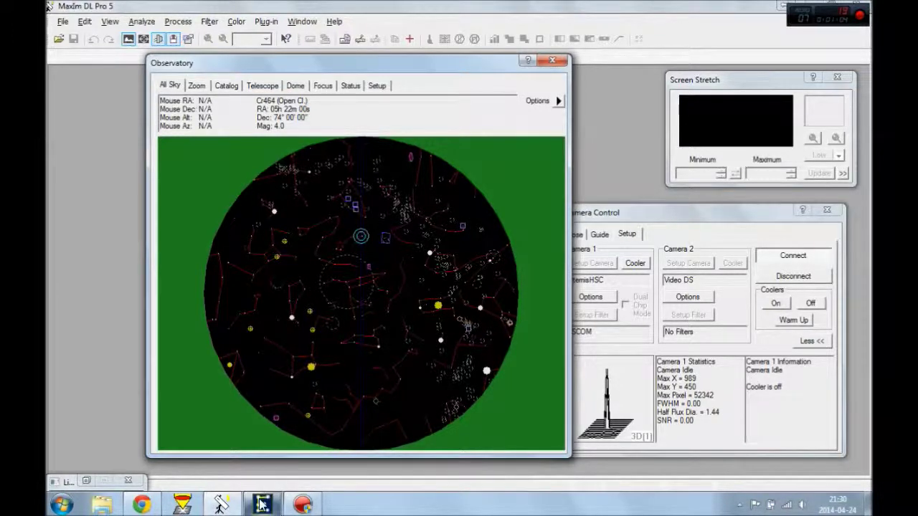
Switch to the EQMOD ASCOM mount driver, clear its alignment sync data and minimize it again.
{"action": "mouse_move", "coordinate": [261, 503]}
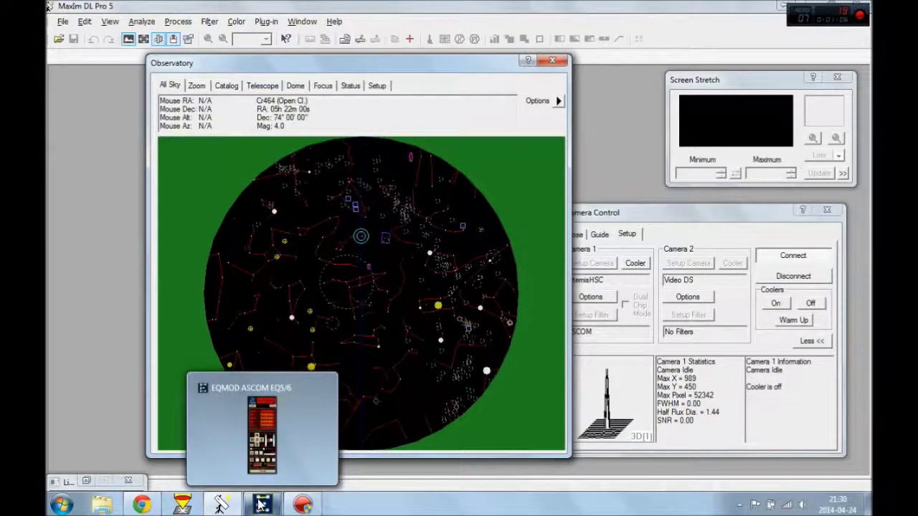
{"action": "left_click", "coordinate": [262, 504]}
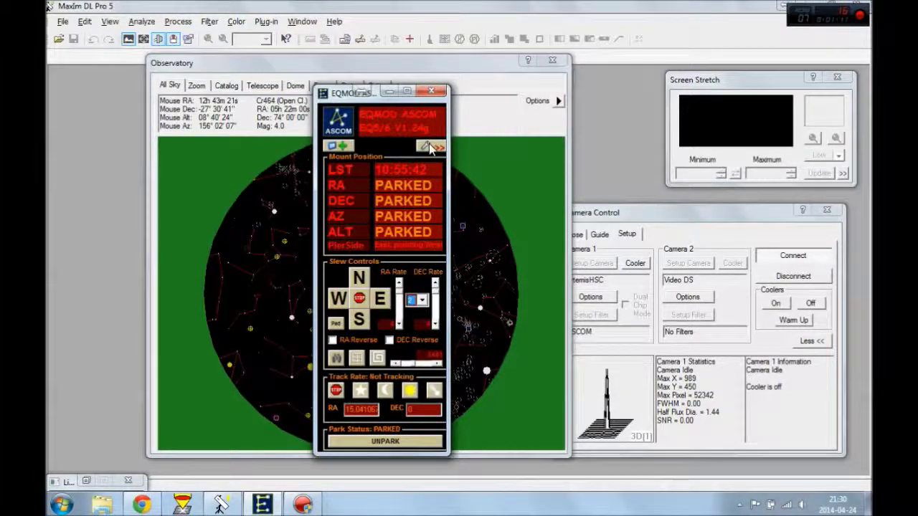
{"action": "left_click", "coordinate": [430, 147]}
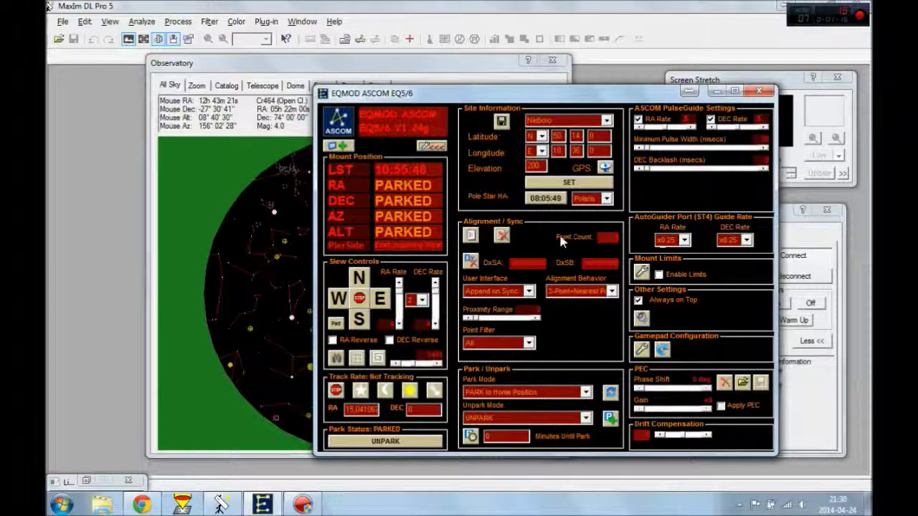
{"action": "left_click", "coordinate": [504, 238]}
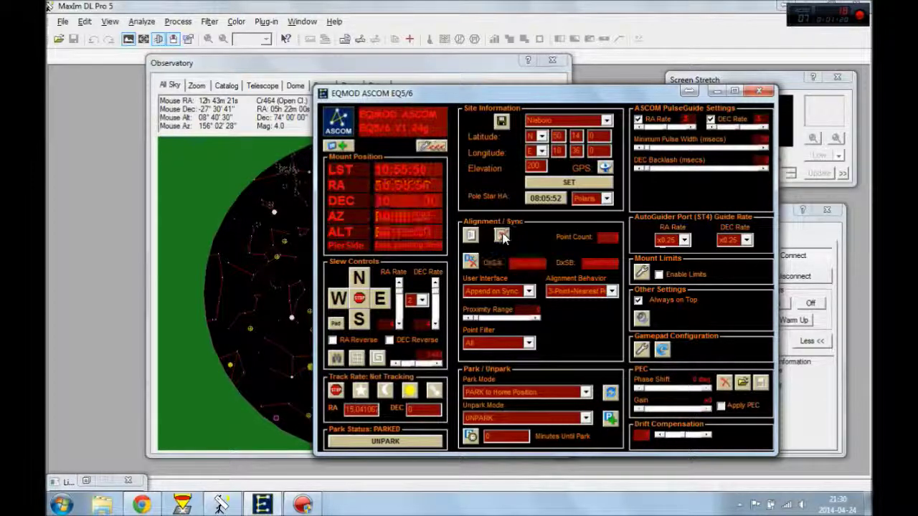
{"action": "left_click", "coordinate": [435, 148]}
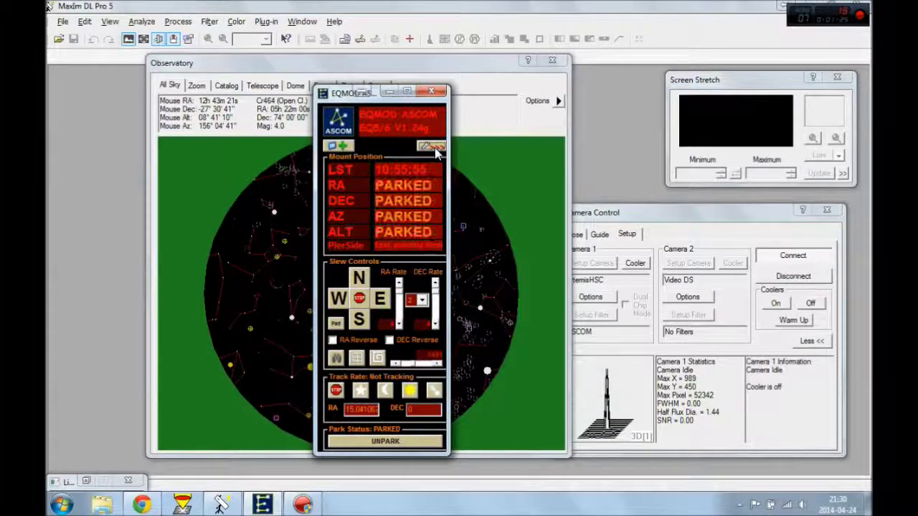
{"action": "left_click", "coordinate": [387, 93]}
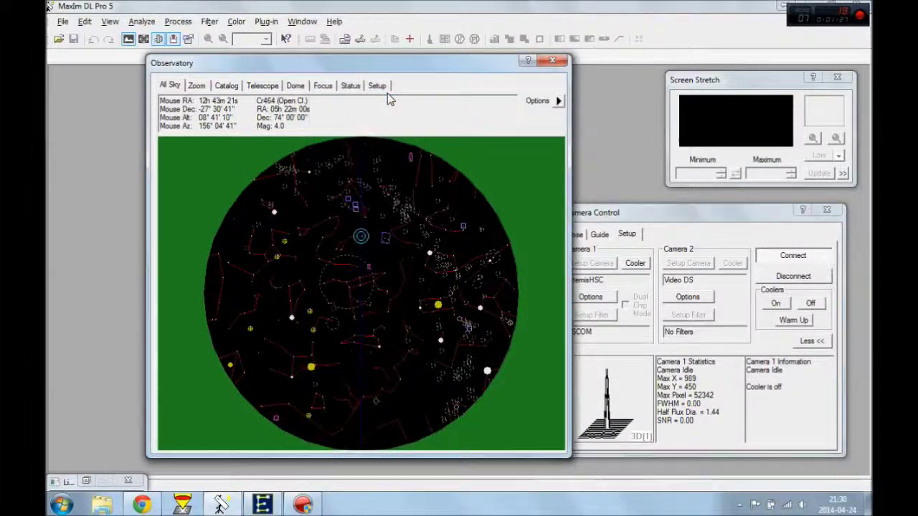
Zoom the all-sky map to the position beside the Cr464 open cluster.
{"action": "right_click", "coordinate": [385, 244]}
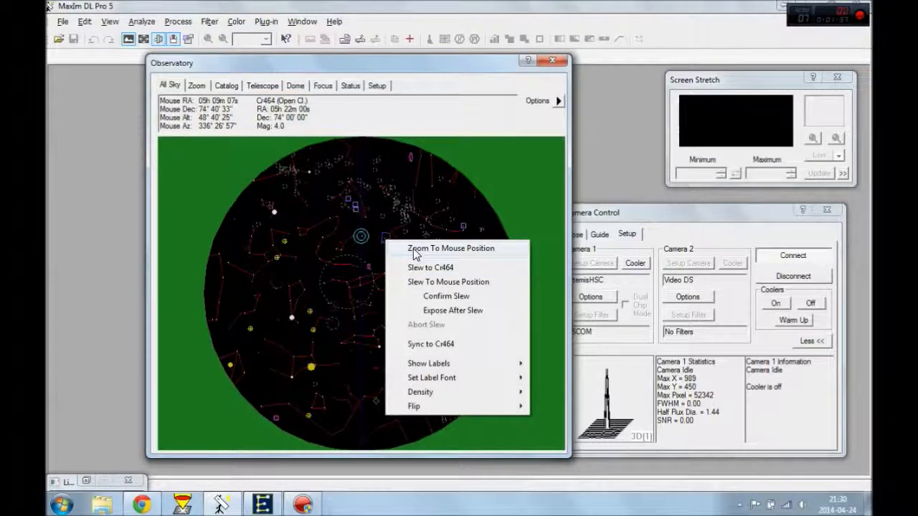
{"action": "left_click", "coordinate": [413, 249]}
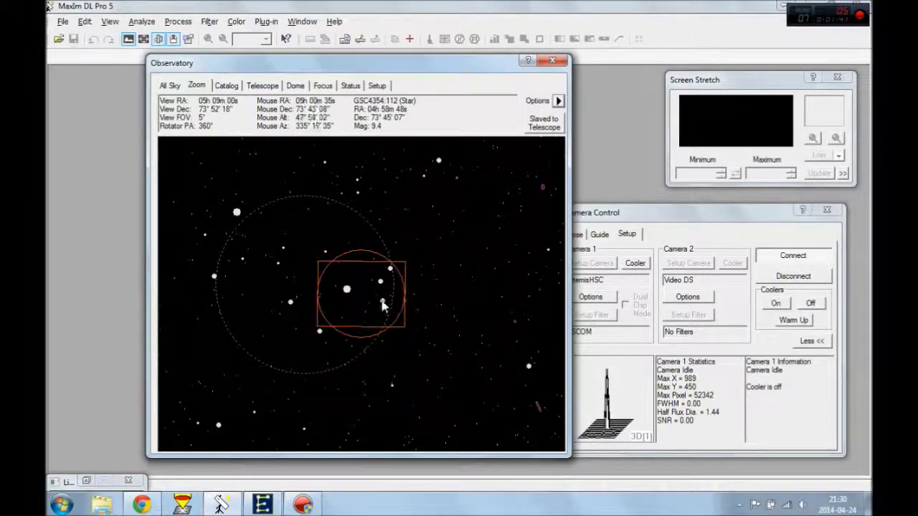
Try to slew the telescope to a position inside the camera frame near Cr464, agreeing to turn tracking on.
{"action": "right_click", "coordinate": [372, 294]}
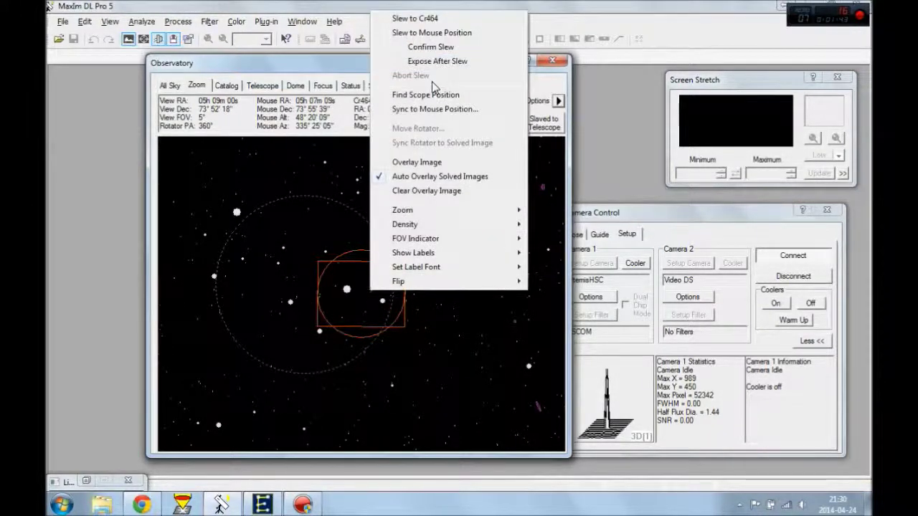
{"action": "left_click", "coordinate": [443, 33]}
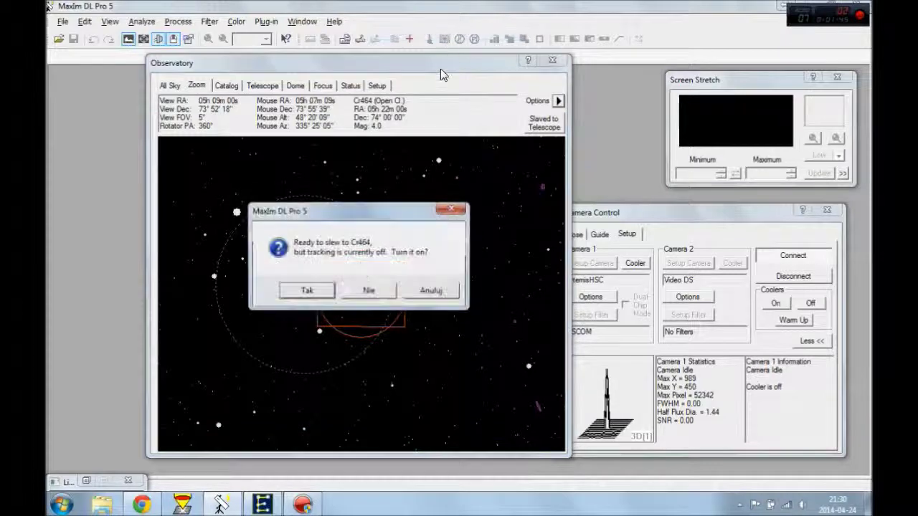
{"action": "left_click", "coordinate": [323, 294]}
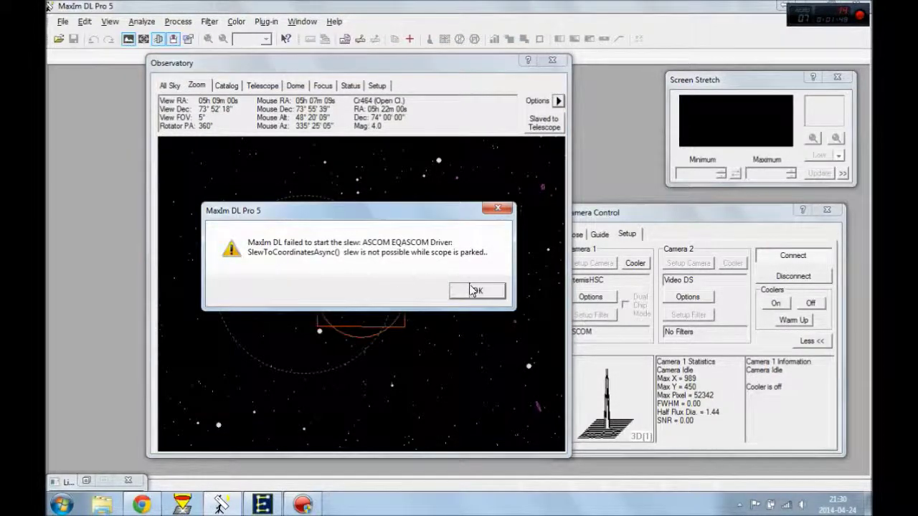
{"action": "left_click", "coordinate": [473, 289]}
{"action": "left_click", "coordinate": [412, 290]}
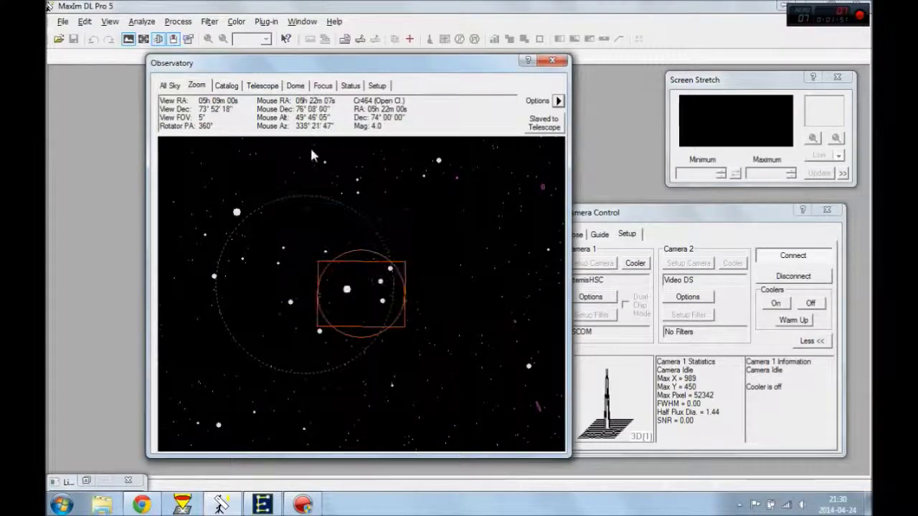
Unpark the telescope mount and slew it to a position inside the camera frame on the zoomed star chart.
{"action": "left_click", "coordinate": [263, 86]}
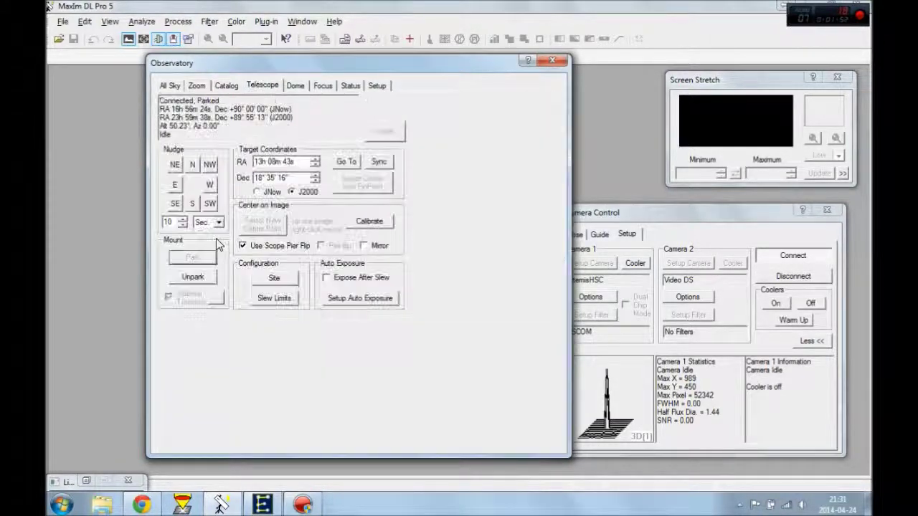
{"action": "left_click", "coordinate": [193, 278]}
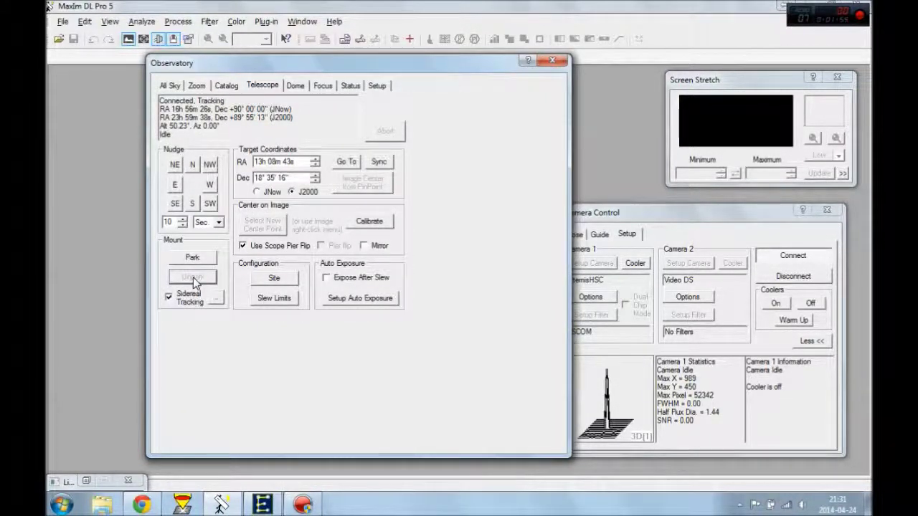
{"action": "left_click", "coordinate": [197, 85]}
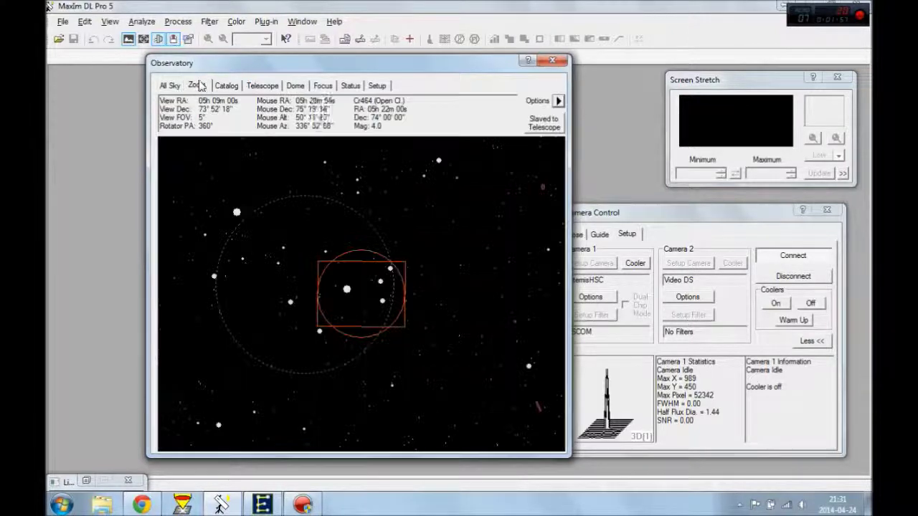
{"action": "right_click", "coordinate": [370, 293]}
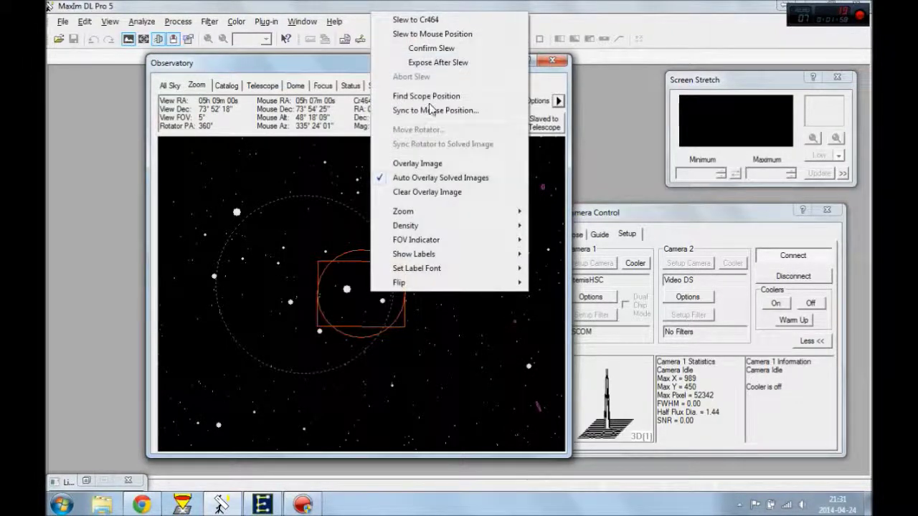
{"action": "left_click", "coordinate": [452, 35]}
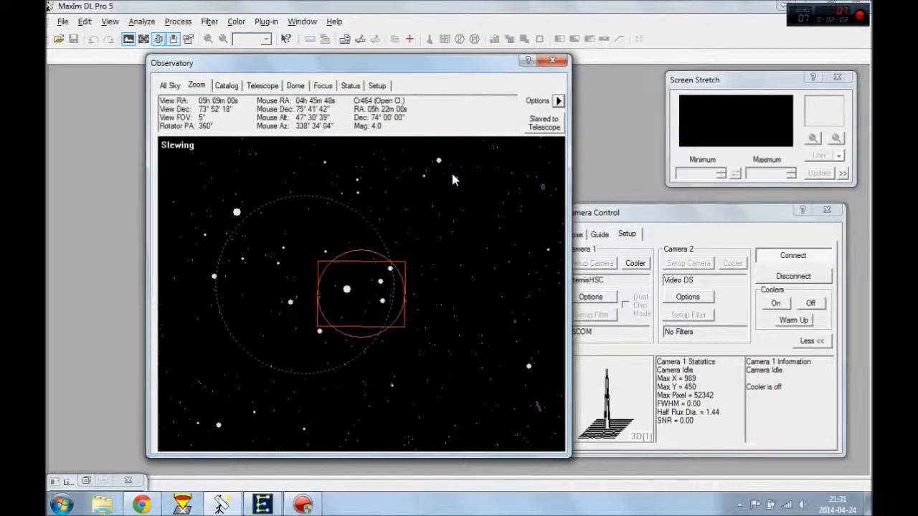
Set the Camera 1 cooler setpoint to -20 °C and turn the cooler on.
{"action": "left_click", "coordinate": [586, 215]}
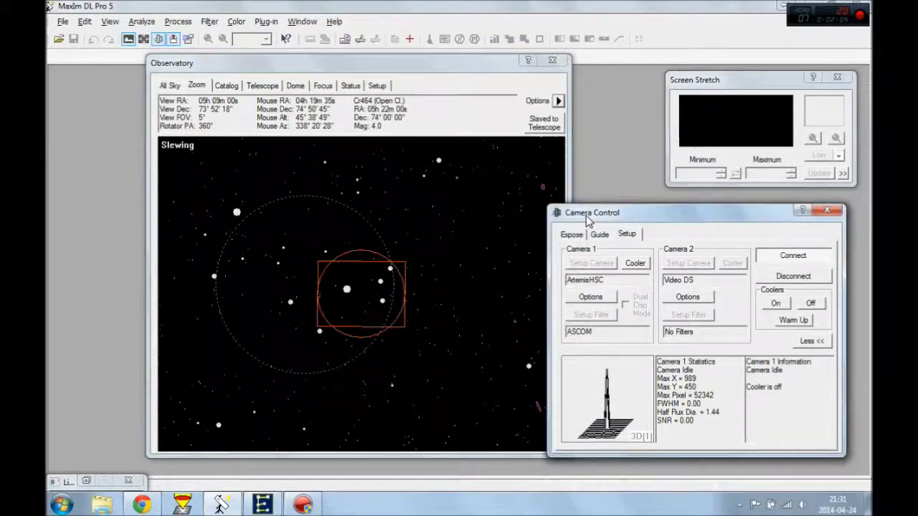
{"action": "left_click", "coordinate": [635, 263]}
{"action": "left_click", "coordinate": [676, 342]}
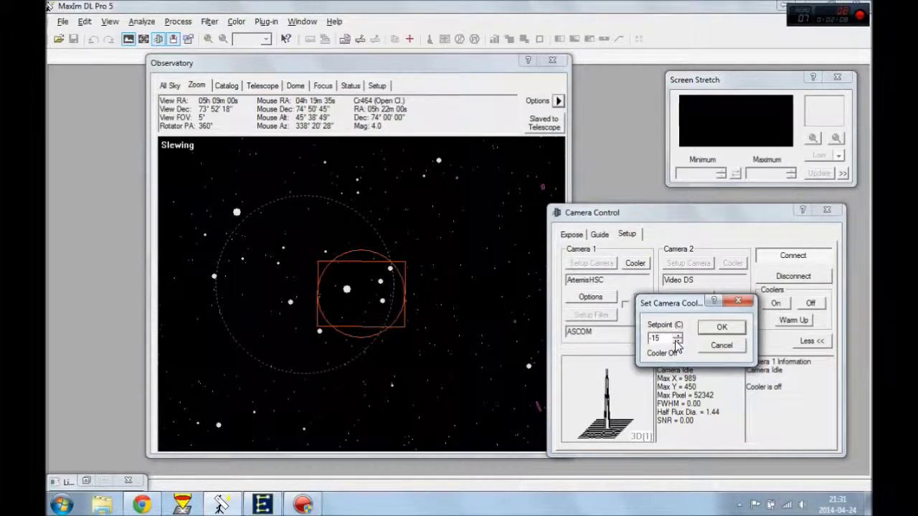
{"action": "left_click", "coordinate": [721, 327]}
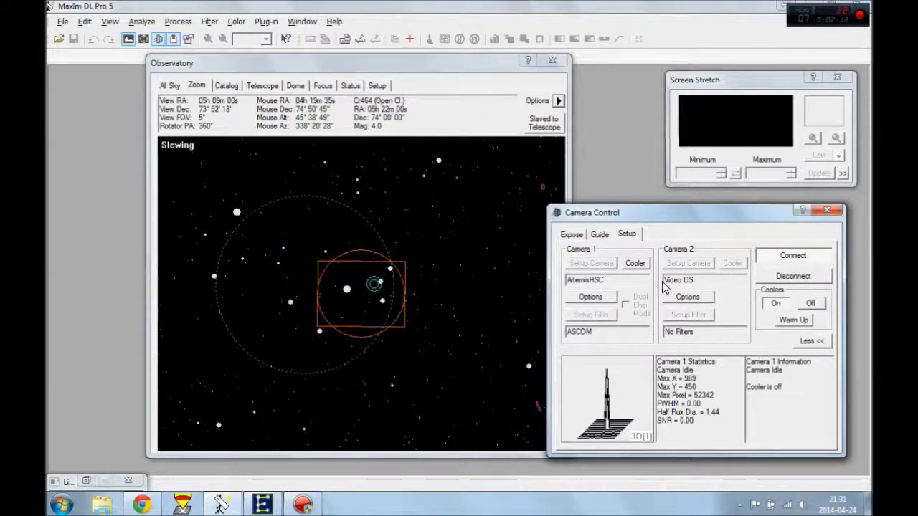
Set the calibration mode for Camera 1 exposures to Simple Auto-dark.
{"action": "left_click", "coordinate": [571, 235]}
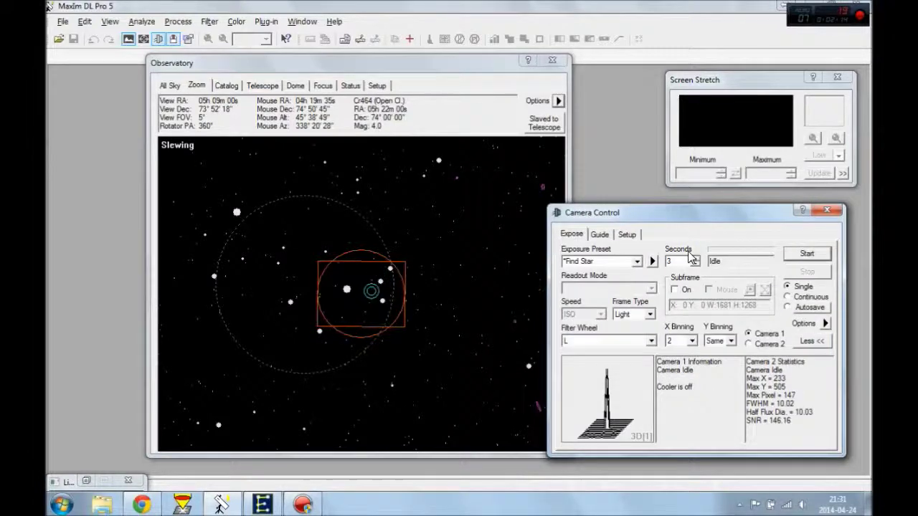
{"action": "left_click", "coordinate": [825, 324]}
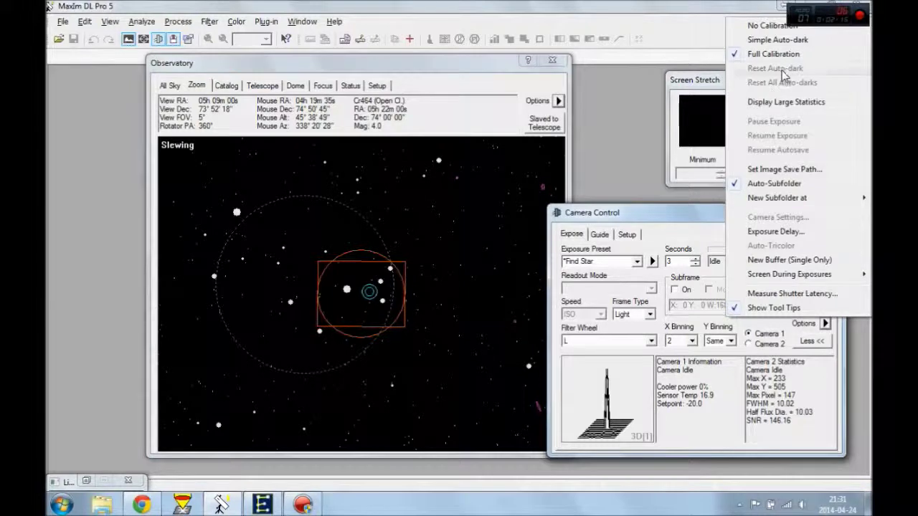
{"action": "left_click", "coordinate": [775, 39]}
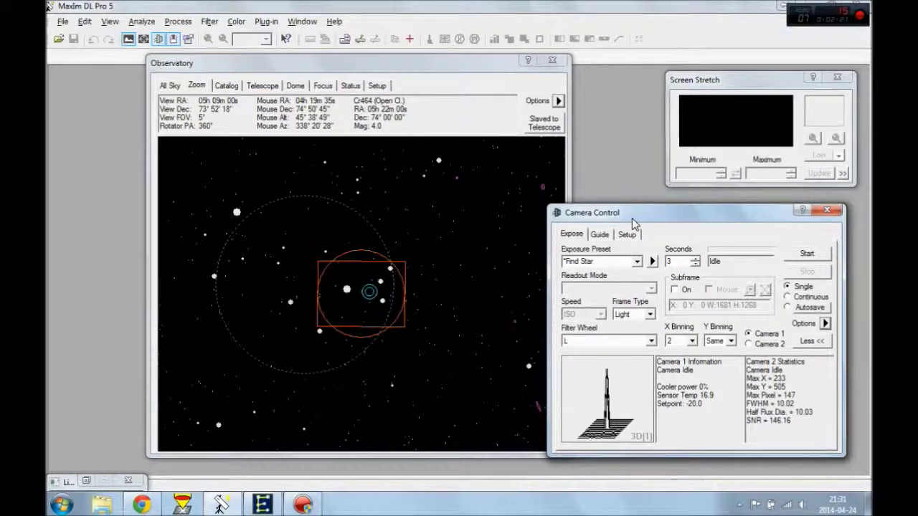
Take a single 3-second exposure with the Find Star preset and close the Observatory window.
{"action": "left_click", "coordinate": [637, 261]}
{"action": "left_click", "coordinate": [641, 279]}
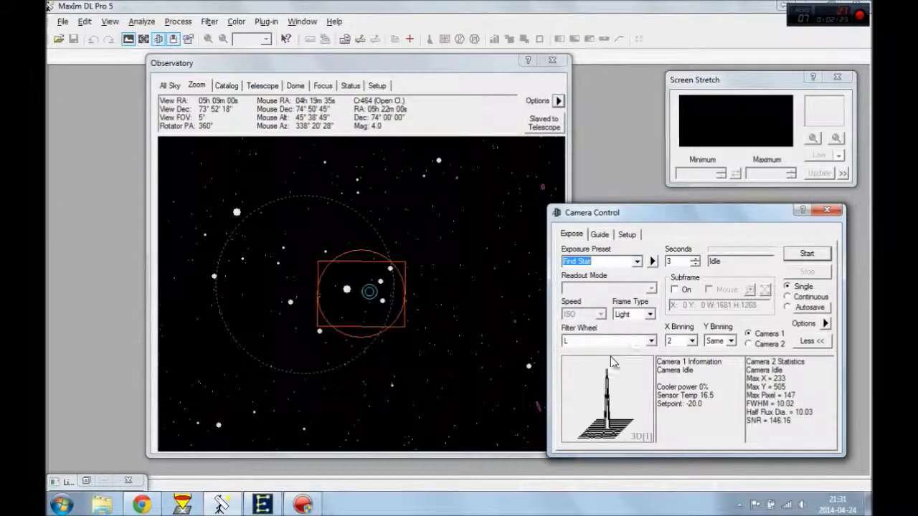
{"action": "left_click", "coordinate": [805, 256]}
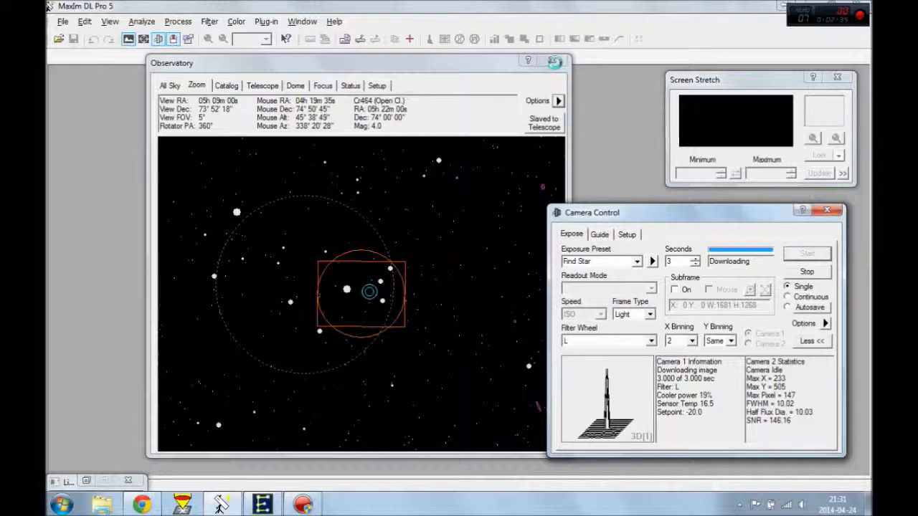
{"action": "left_click", "coordinate": [557, 61]}
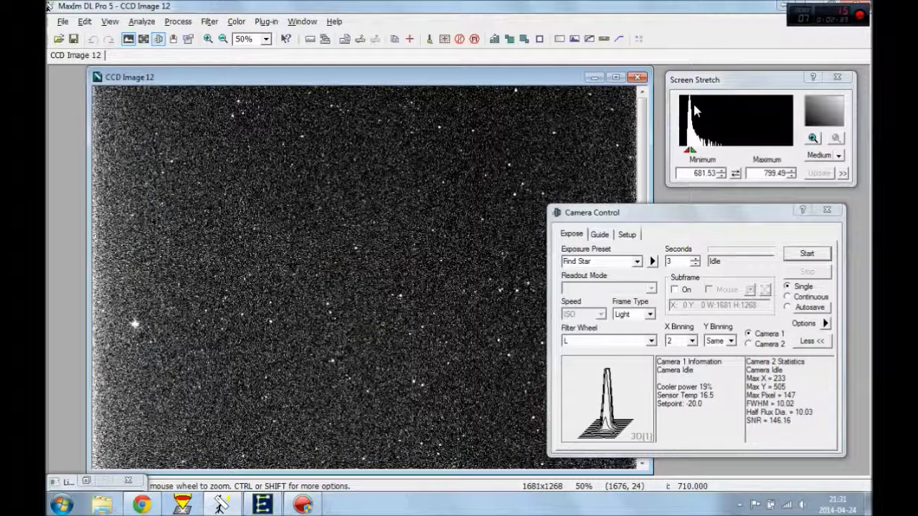
Set the image's screen stretch to Low and move the image window away from the control windows.
{"action": "left_click", "coordinate": [821, 163]}
{"action": "left_click", "coordinate": [835, 169]}
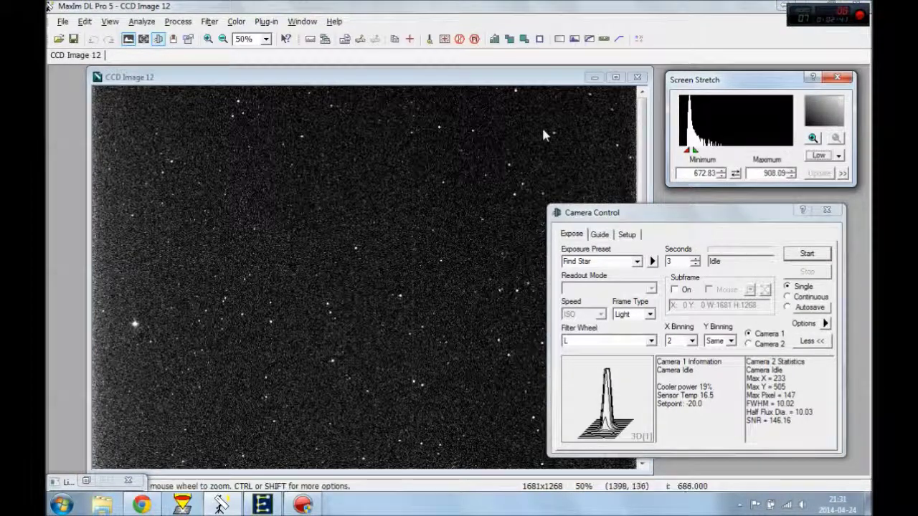
{"action": "left_click_drag", "start_coordinate": [512, 82], "coordinate": [463, 82]}
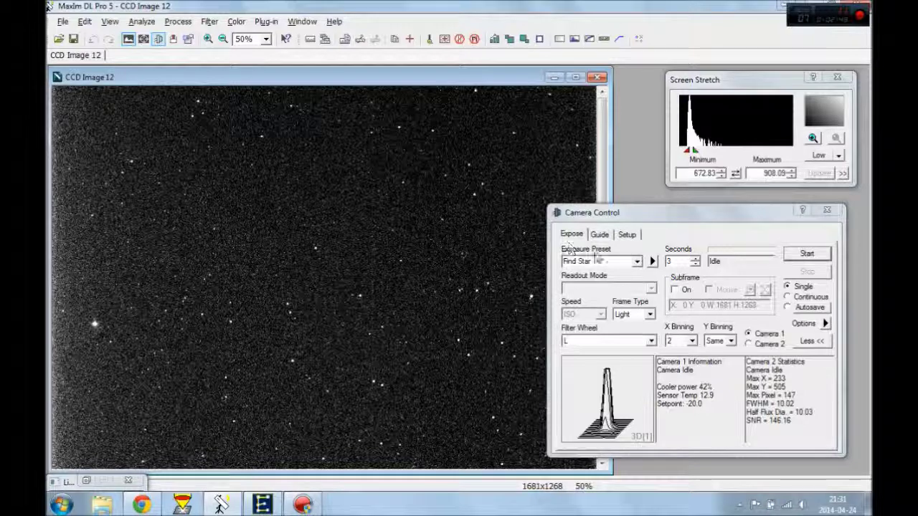
Enable a mouse-drawn subframe of about 252 by 266 pixels around the stars below the image centre and expose it.
{"action": "left_click", "coordinate": [683, 291]}
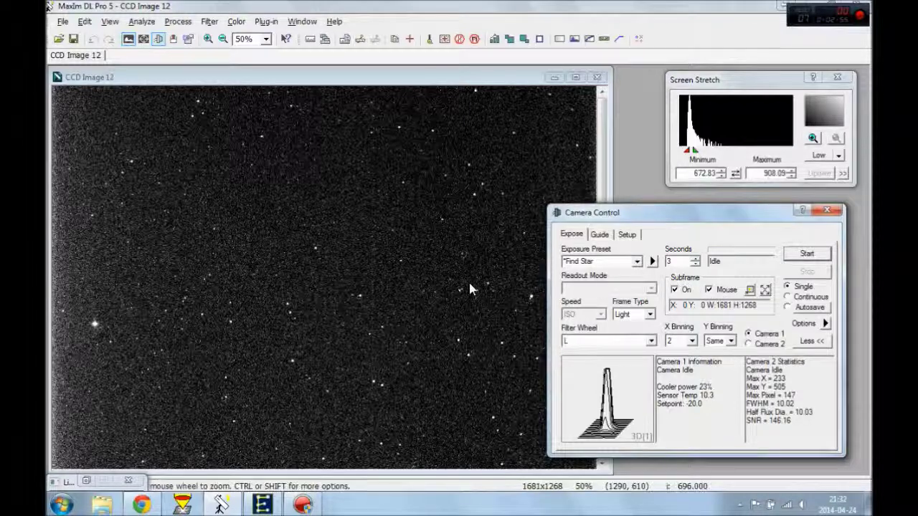
{"action": "left_click_drag", "start_coordinate": [253, 287], "coordinate": [334, 373]}
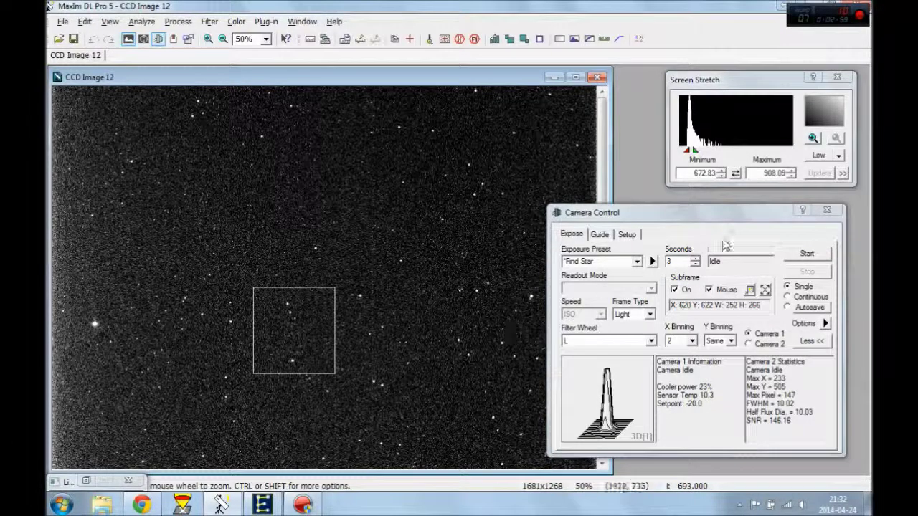
{"action": "left_click", "coordinate": [807, 254]}
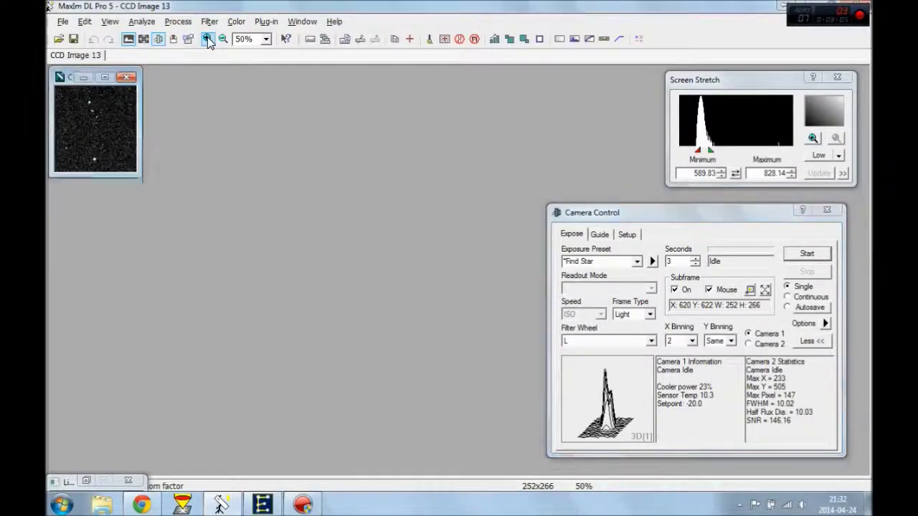
Enlarge the subframe image to 100% and open the Observatory focuser controls beside it, clear of the image.
{"action": "left_click", "coordinate": [207, 40]}
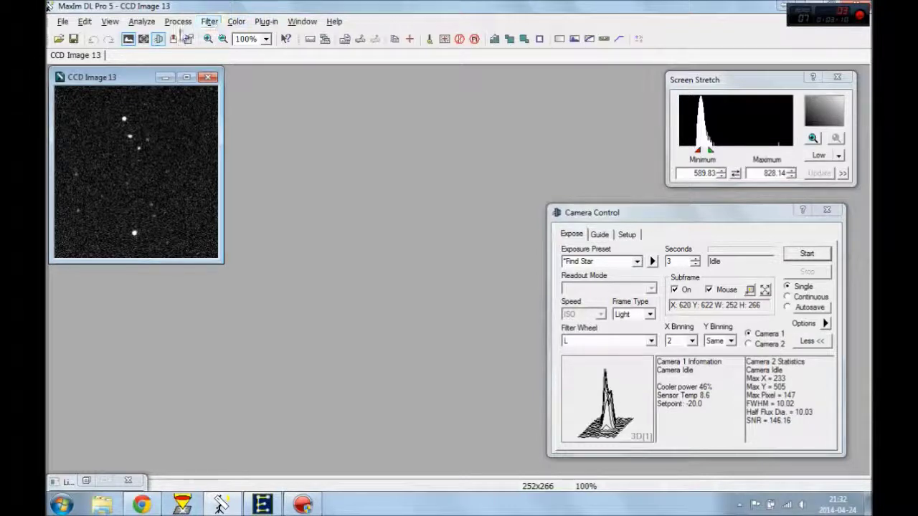
{"action": "left_click", "coordinate": [174, 39]}
{"action": "left_click_drag", "start_coordinate": [337, 67], "coordinate": [366, 68]}
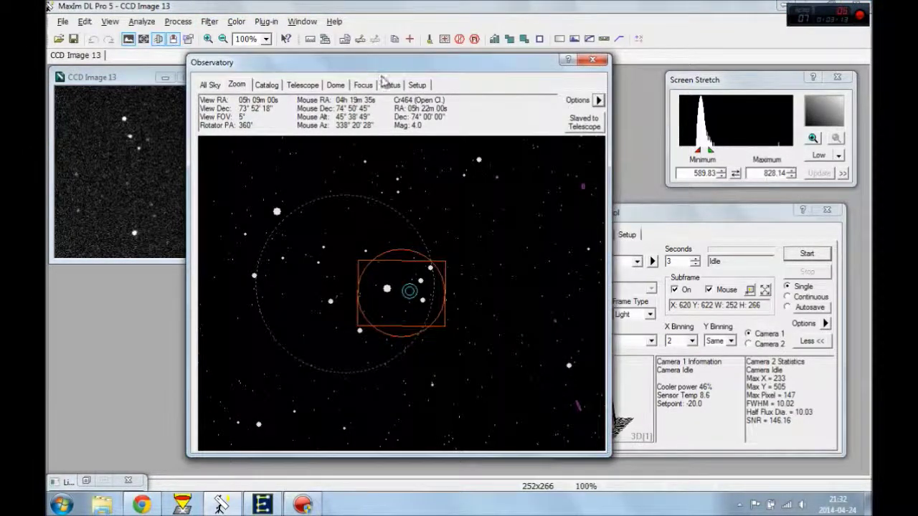
{"action": "left_click", "coordinate": [388, 85]}
{"action": "left_click", "coordinate": [372, 85]}
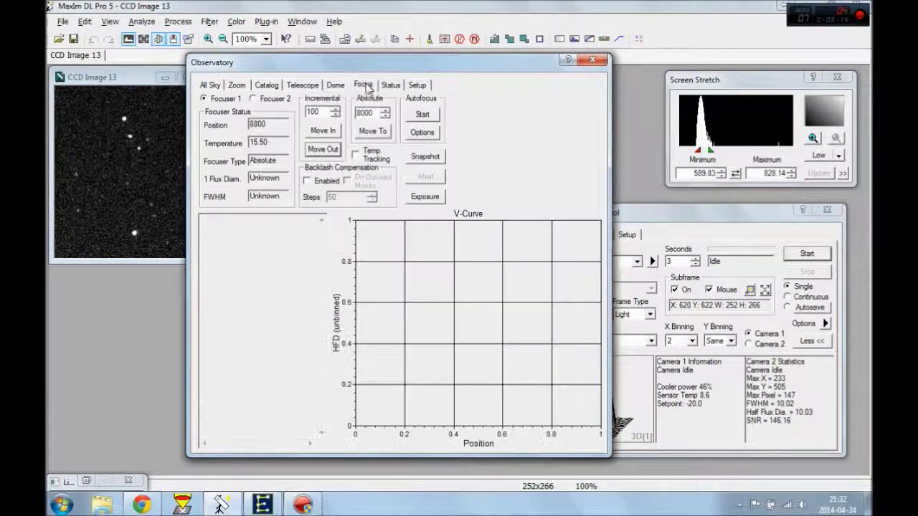
{"action": "left_click_drag", "start_coordinate": [365, 63], "coordinate": [434, 66]}
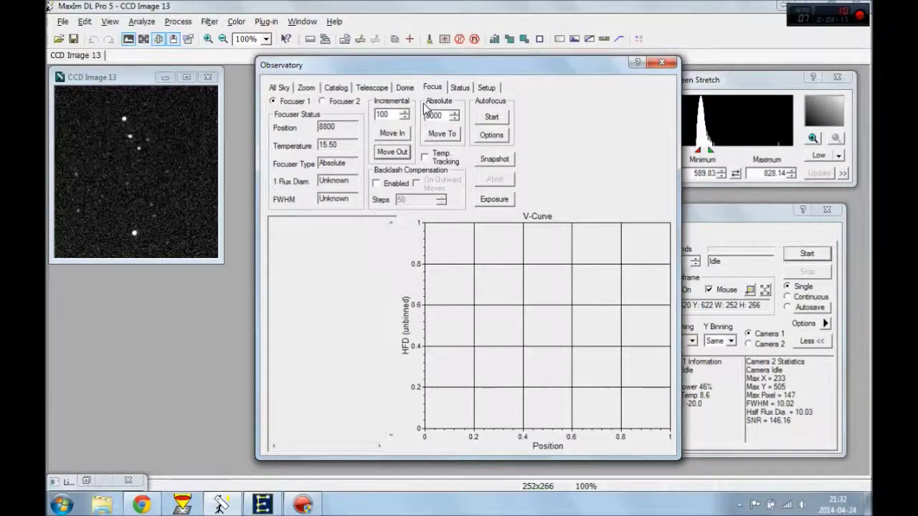
Move the focuser in by 50 steps and then out to position 8850, exposing the subframe at each position, and close the Observatory window.
{"action": "double_click", "coordinate": [387, 115]}
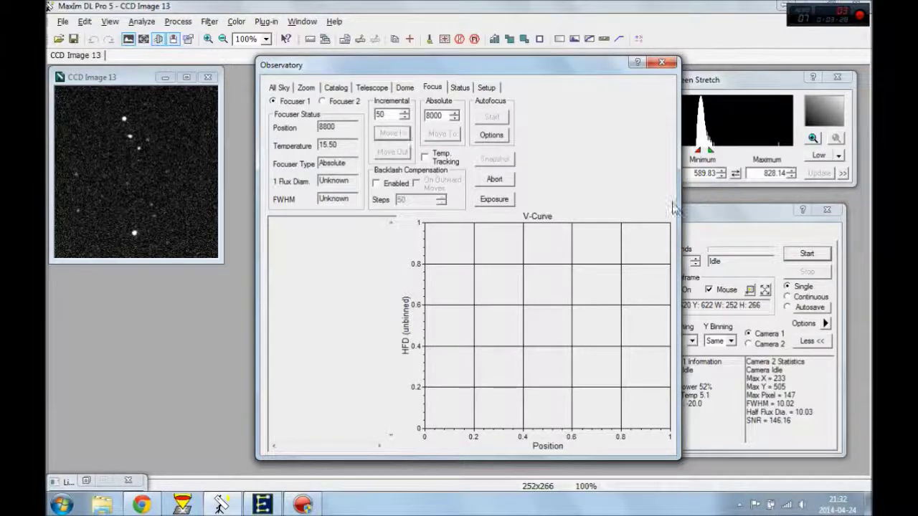
{"action": "left_click", "coordinate": [804, 253]}
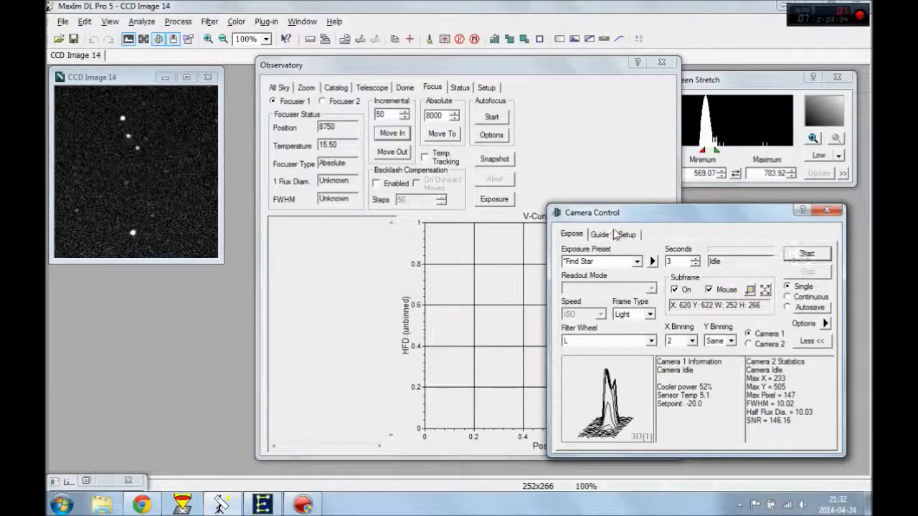
{"action": "left_click", "coordinate": [391, 152]}
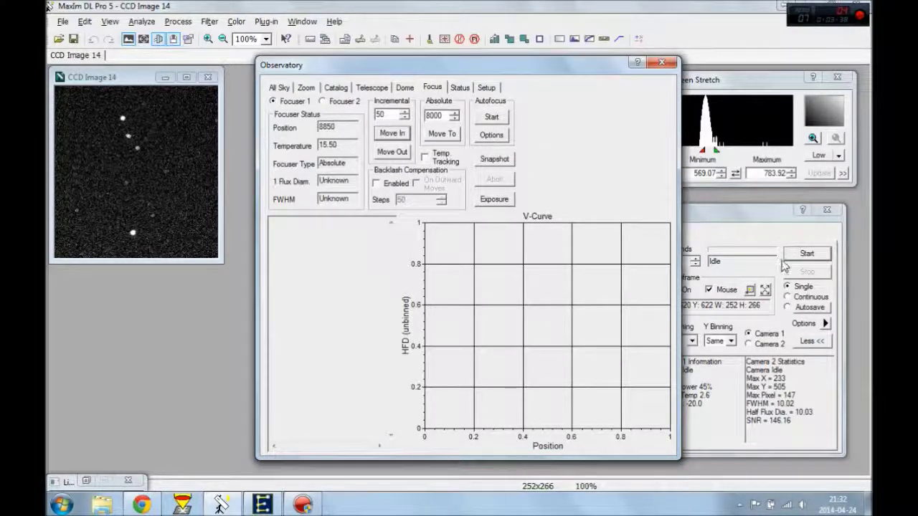
{"action": "left_click", "coordinate": [803, 258]}
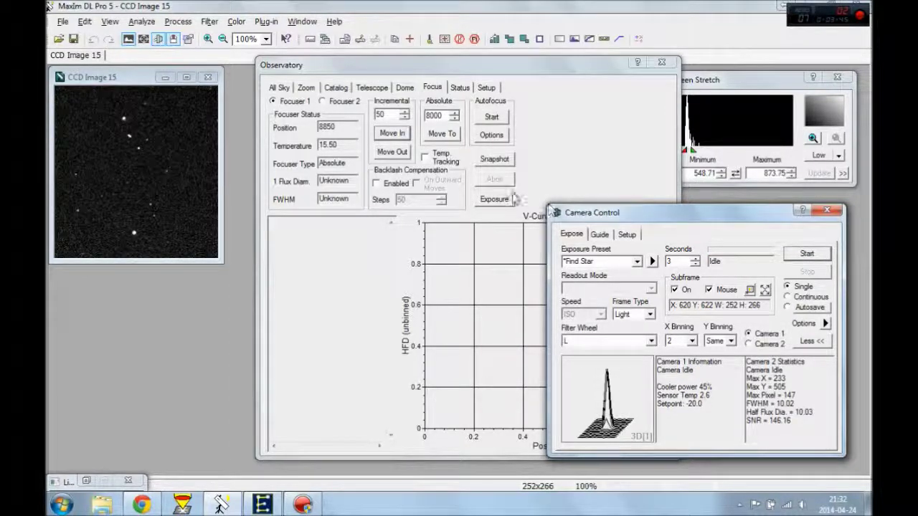
{"action": "left_click", "coordinate": [661, 62]}
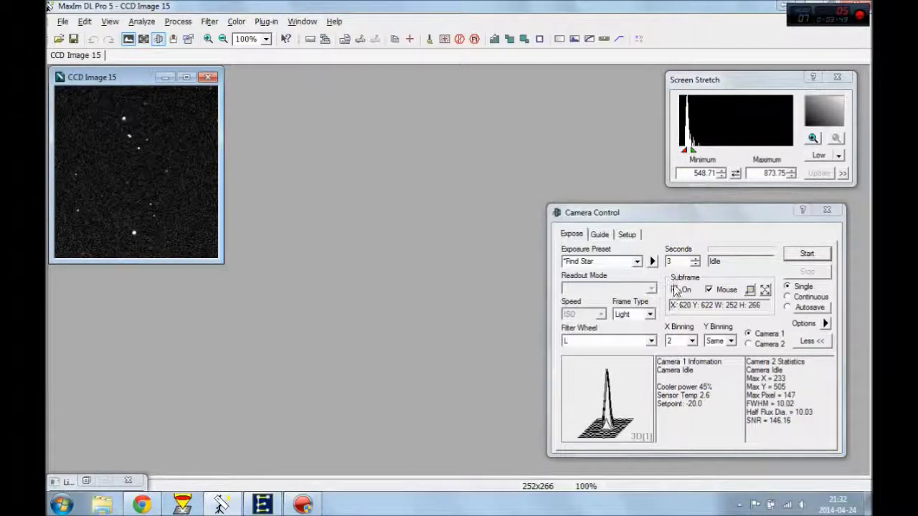
Turn off the subframe, take a full-frame 3-second exposure with the Find Star preset and show it at 50%.
{"action": "left_click", "coordinate": [635, 262]}
{"action": "left_click", "coordinate": [623, 271]}
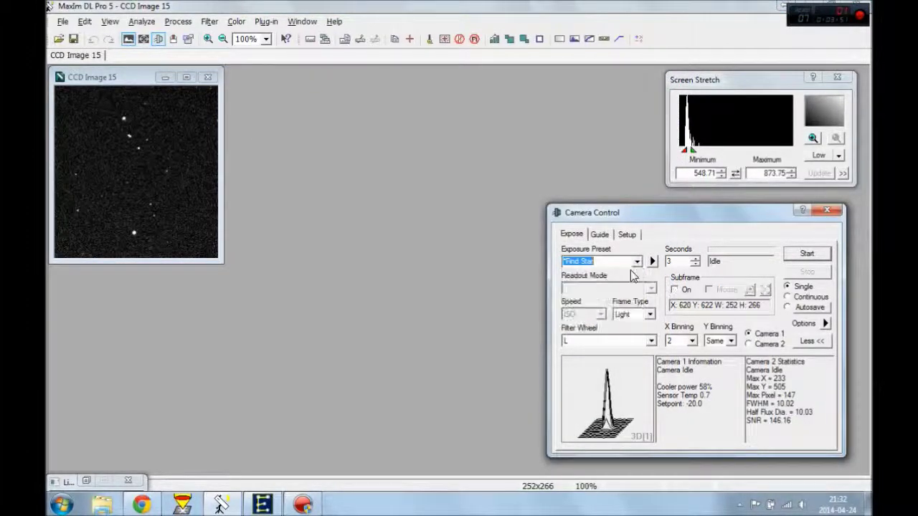
{"action": "left_click", "coordinate": [804, 254]}
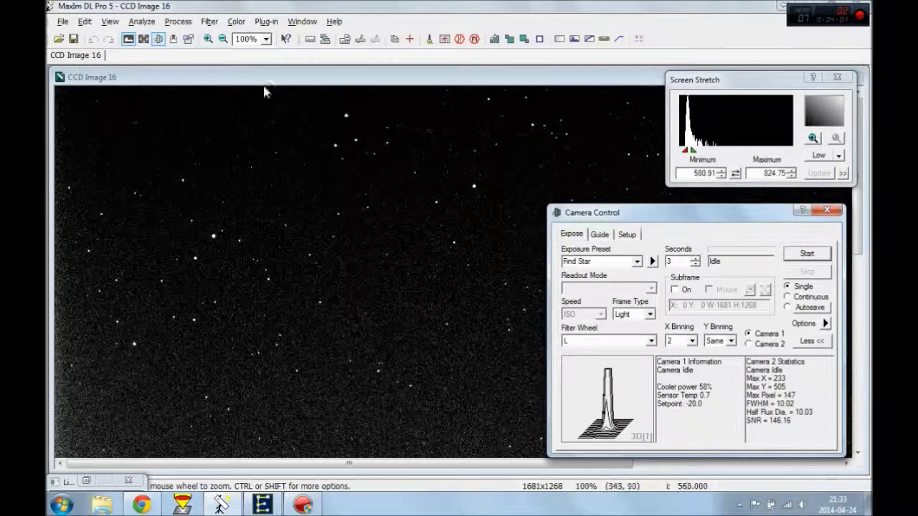
{"action": "left_click", "coordinate": [222, 39]}
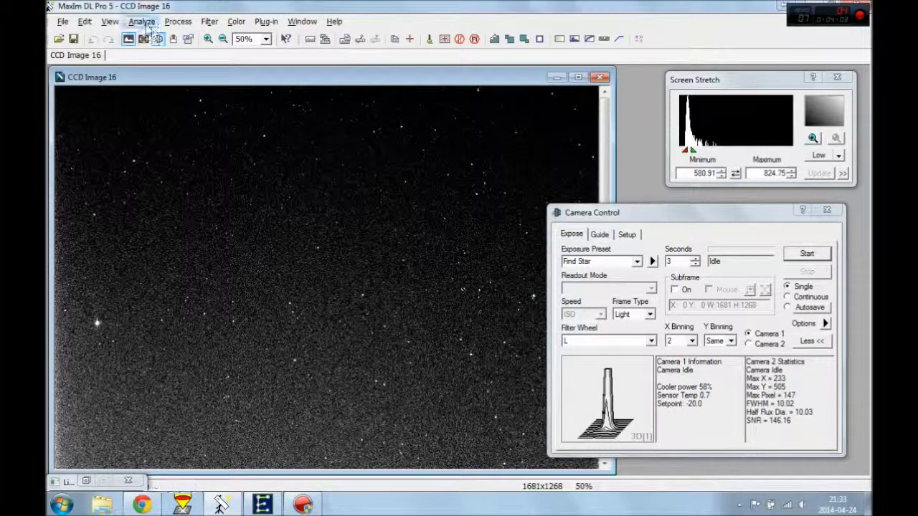
Plate-solve the full-frame image with PinPoint Astrometry using the GSC-1.1 (corrected) catalog, and close the dialog.
{"action": "left_click", "coordinate": [142, 21]}
{"action": "left_click", "coordinate": [136, 34]}
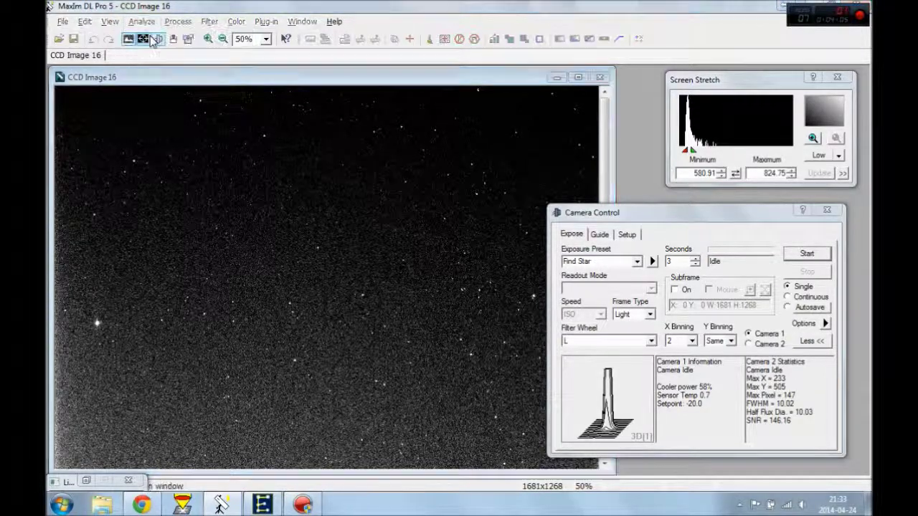
{"action": "left_click_drag", "start_coordinate": [269, 182], "coordinate": [418, 70]}
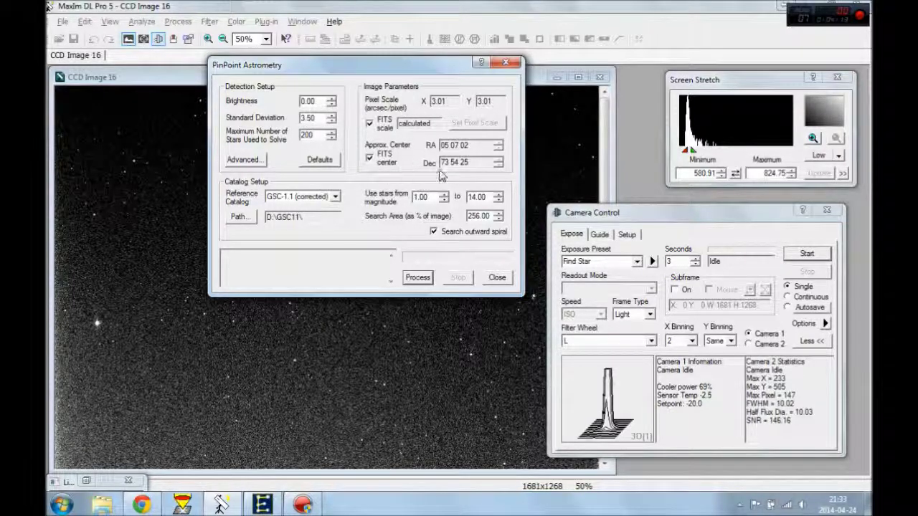
{"action": "left_click", "coordinate": [420, 277]}
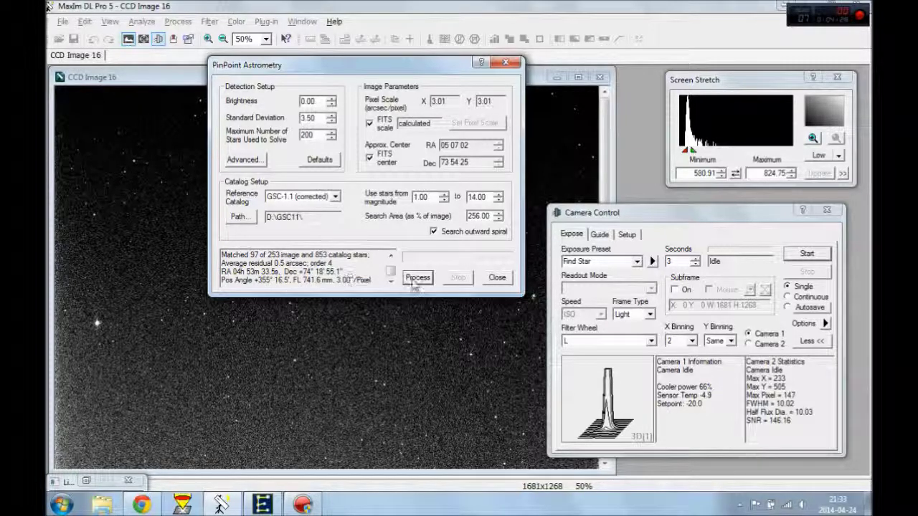
{"action": "left_click", "coordinate": [496, 278]}
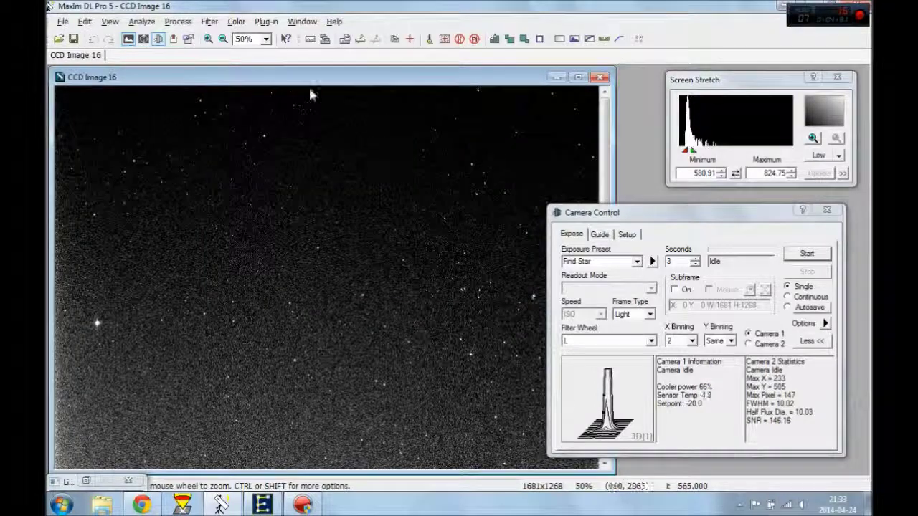
Synchronize the telescope with the solved J2000 position of the image.
{"action": "left_click", "coordinate": [174, 39]}
{"action": "left_click", "coordinate": [374, 87]}
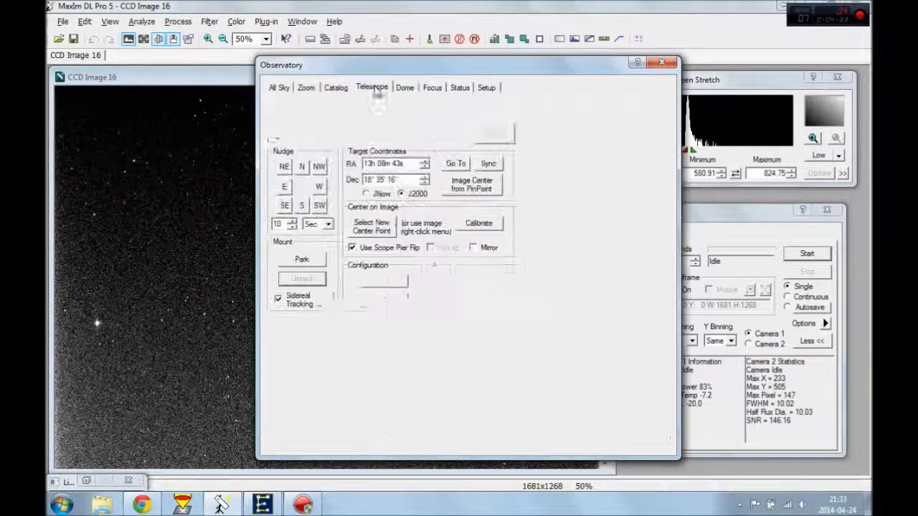
{"action": "left_click", "coordinate": [497, 165]}
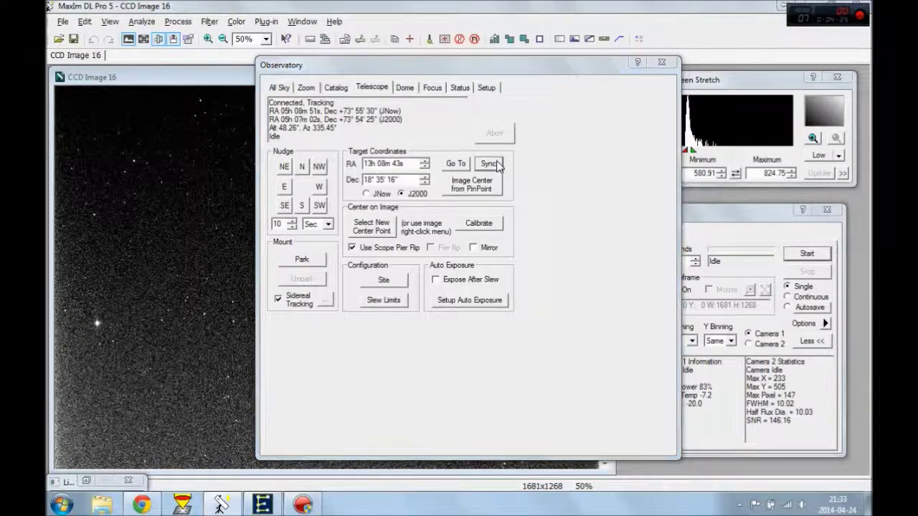
{"action": "left_click", "coordinate": [438, 298]}
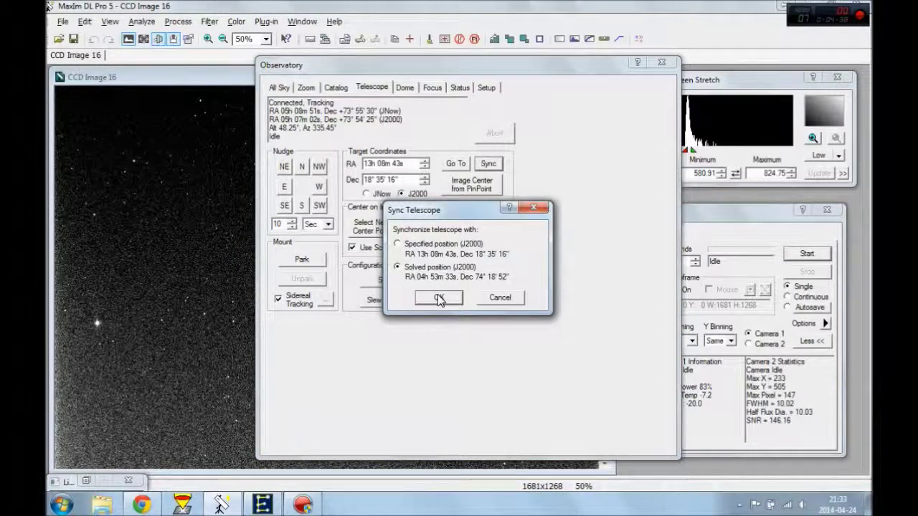
{"action": "left_click", "coordinate": [439, 298]}
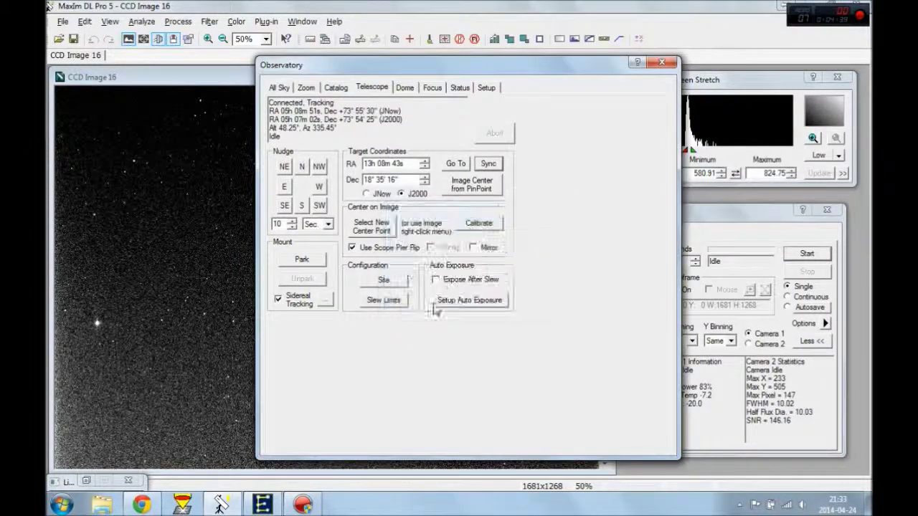
Switch to EQMOD to check the mount position and alignment data, and minimize its window.
{"action": "left_click", "coordinate": [269, 478]}
{"action": "left_click", "coordinate": [431, 146]}
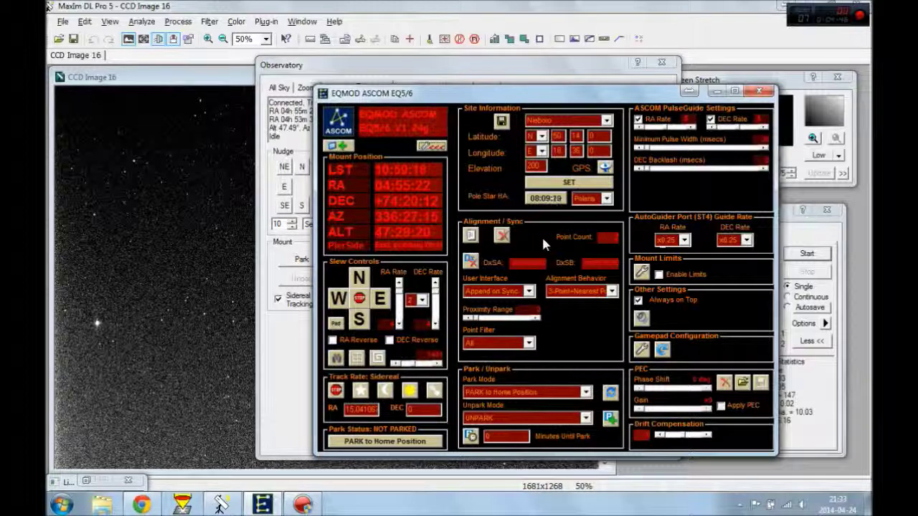
{"action": "left_click", "coordinate": [716, 92]}
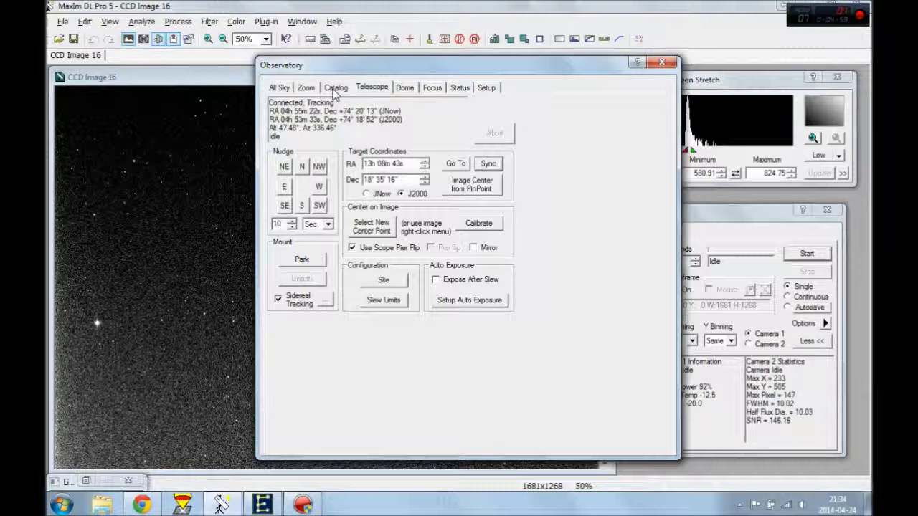
Slew the telescope to the star HIP26638 from the zoomed sky chart.
{"action": "left_click", "coordinate": [308, 88]}
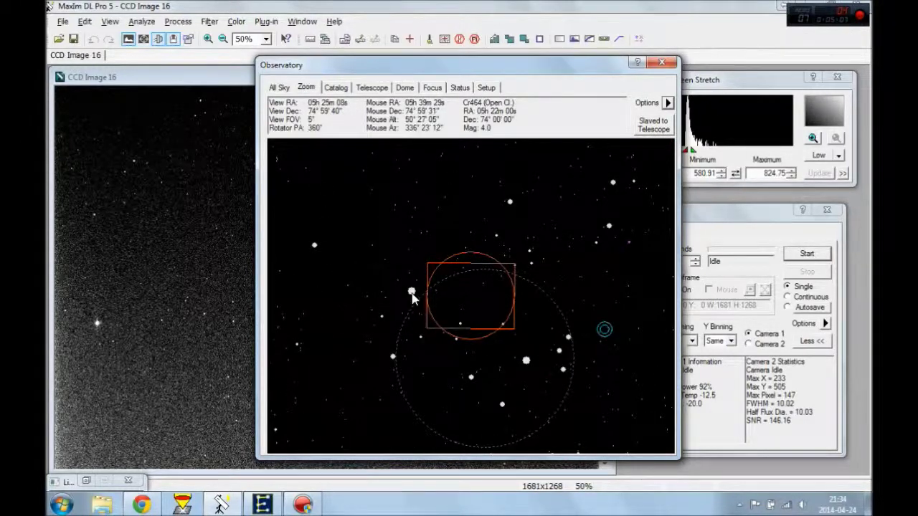
{"action": "right_click", "coordinate": [411, 291]}
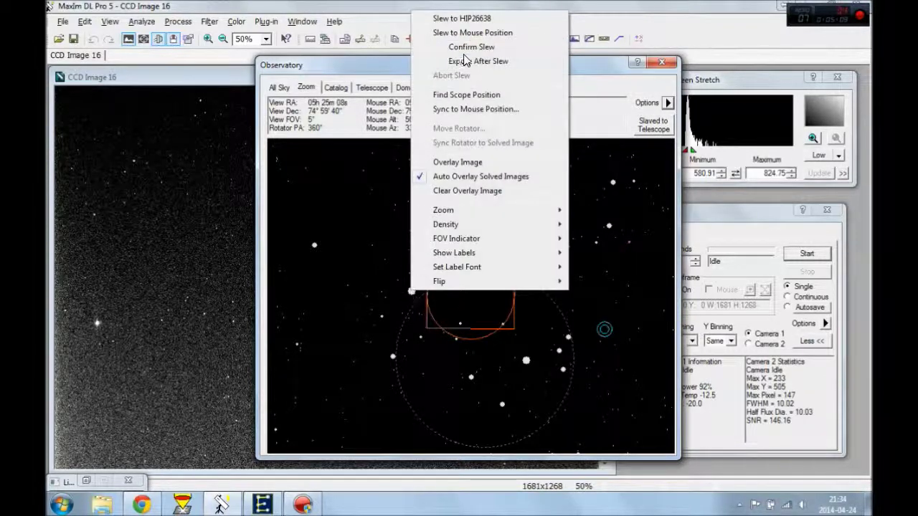
{"action": "left_click", "coordinate": [464, 18]}
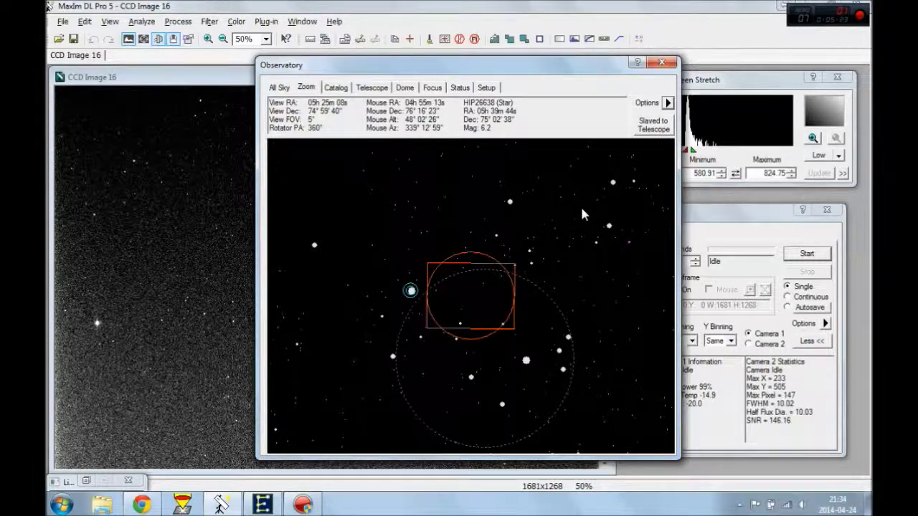
Close the Observatory window and take a single full-frame 3-second exposure of the new field, leaving the subframe off.
{"action": "left_click", "coordinate": [661, 65]}
{"action": "left_click", "coordinate": [799, 256]}
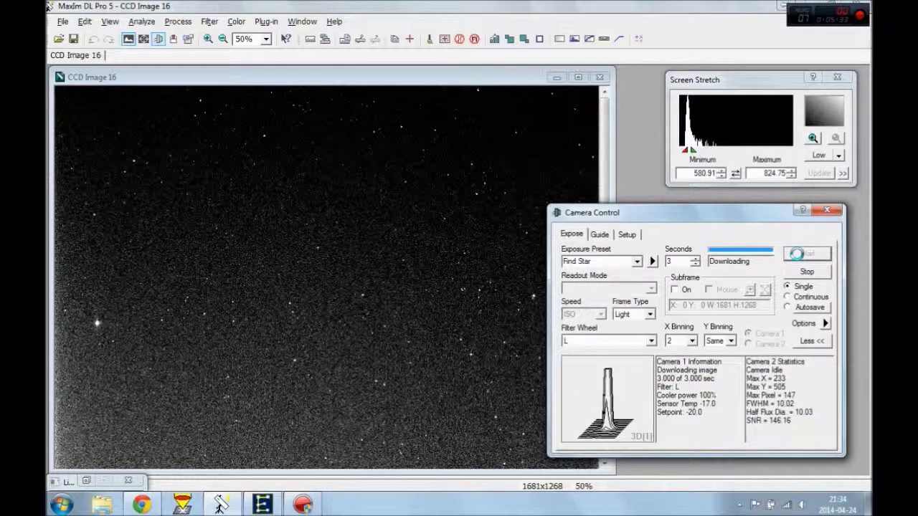
{"action": "left_click", "coordinate": [683, 290]}
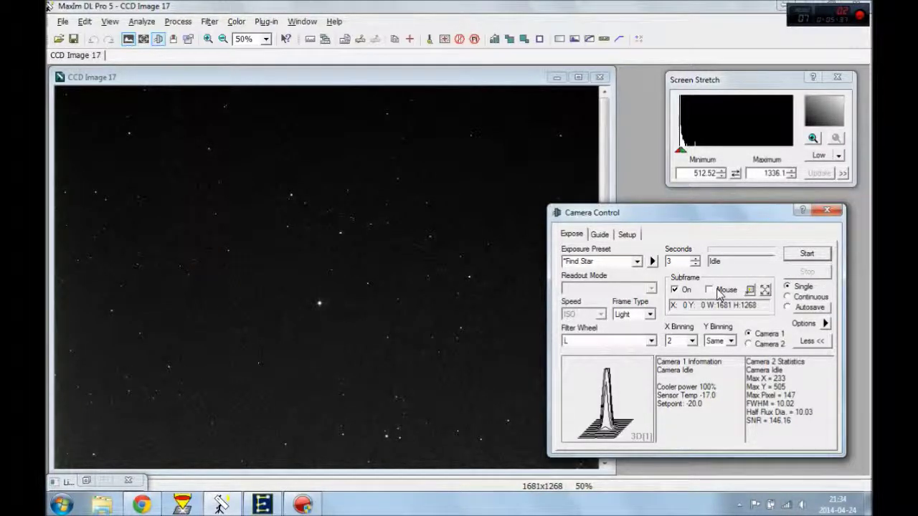
{"action": "left_click", "coordinate": [681, 290]}
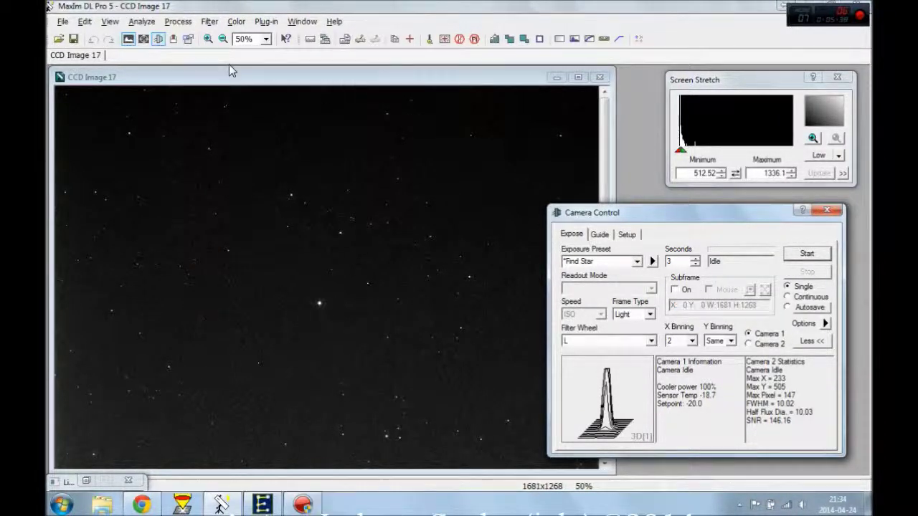
Open the focuser's autofocus settings and set the target 1 flux diameter to 10 pixels.
{"action": "left_click", "coordinate": [173, 38]}
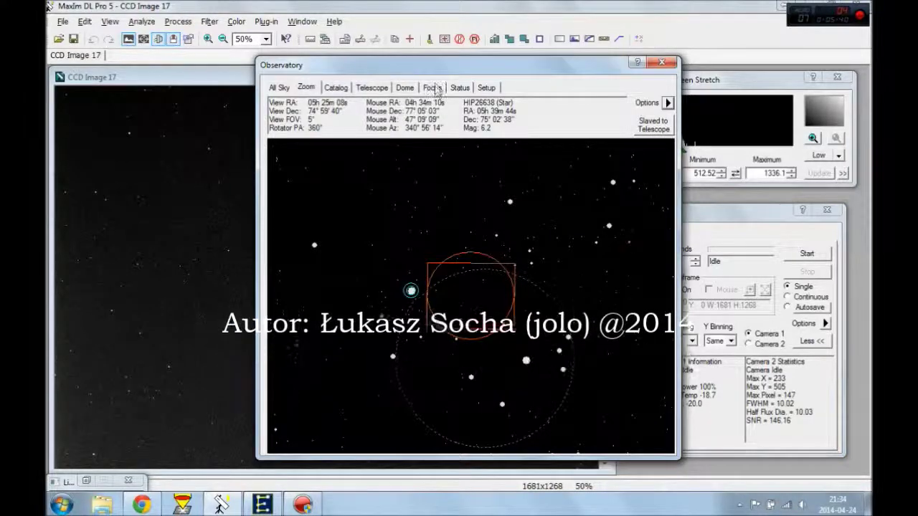
{"action": "left_click", "coordinate": [434, 87]}
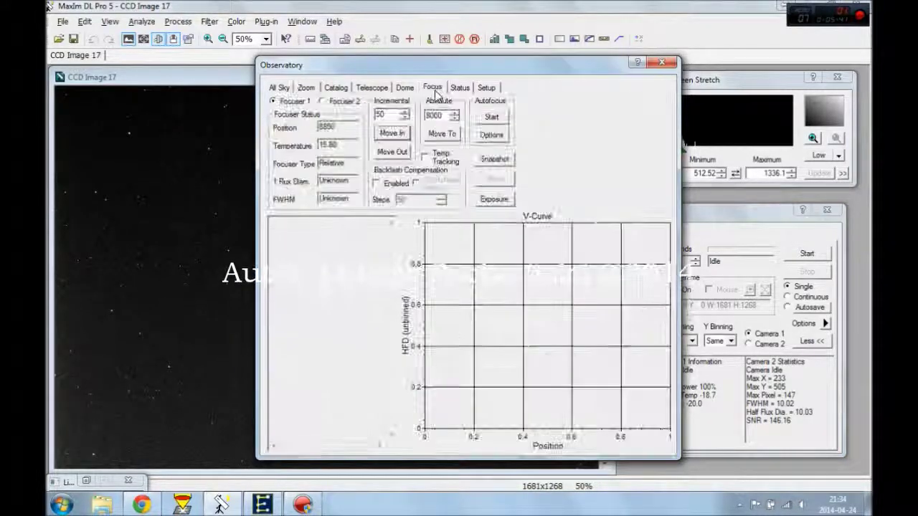
{"action": "left_click", "coordinate": [491, 136]}
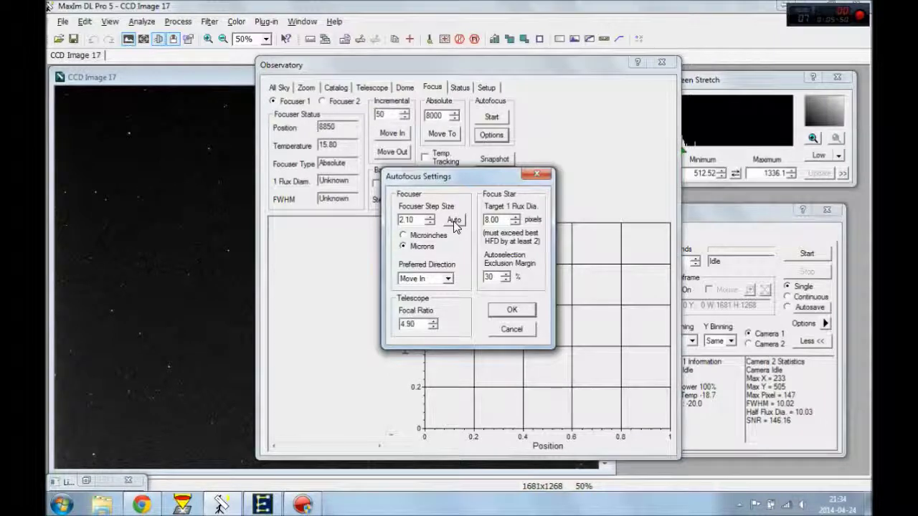
{"action": "left_click", "coordinate": [453, 221]}
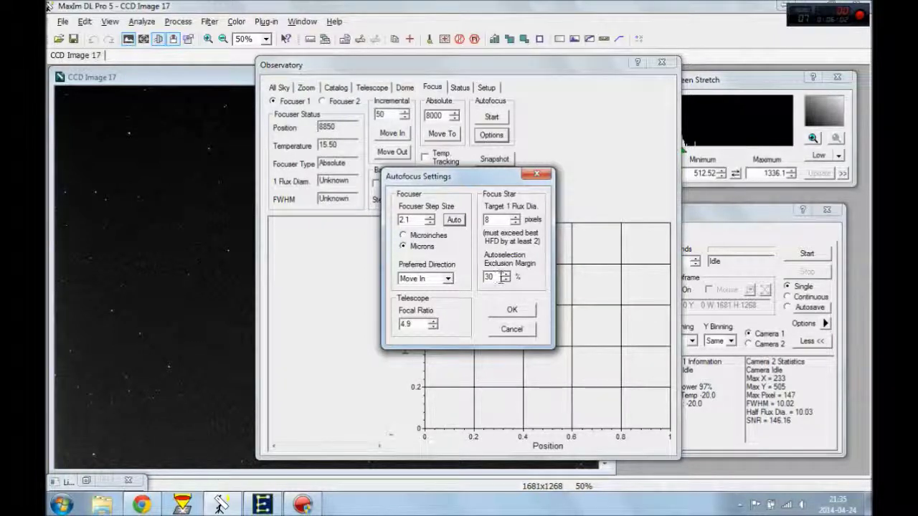
{"action": "double_click", "coordinate": [491, 278]}
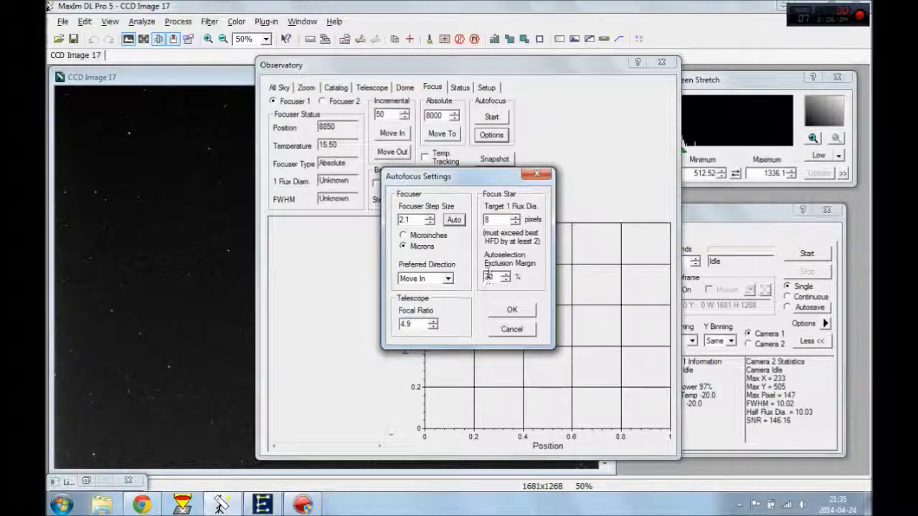
{"action": "left_click", "coordinate": [495, 277]}
{"action": "double_click", "coordinate": [495, 221]}
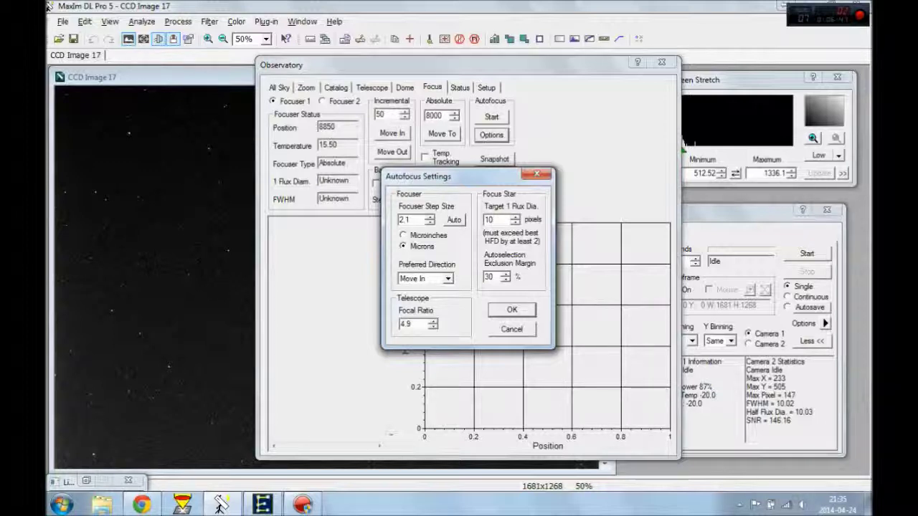
{"action": "left_click", "coordinate": [511, 310]}
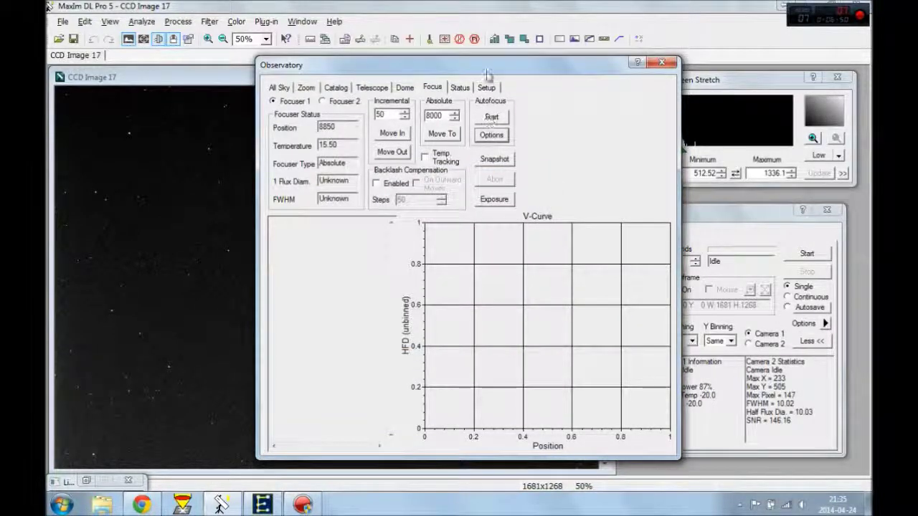
Run the autofocus on focuser 1 until the optimum focus position is found, and close the Observatory window.
{"action": "left_click_drag", "start_coordinate": [489, 68], "coordinate": [534, 64]}
{"action": "left_click", "coordinate": [534, 113]}
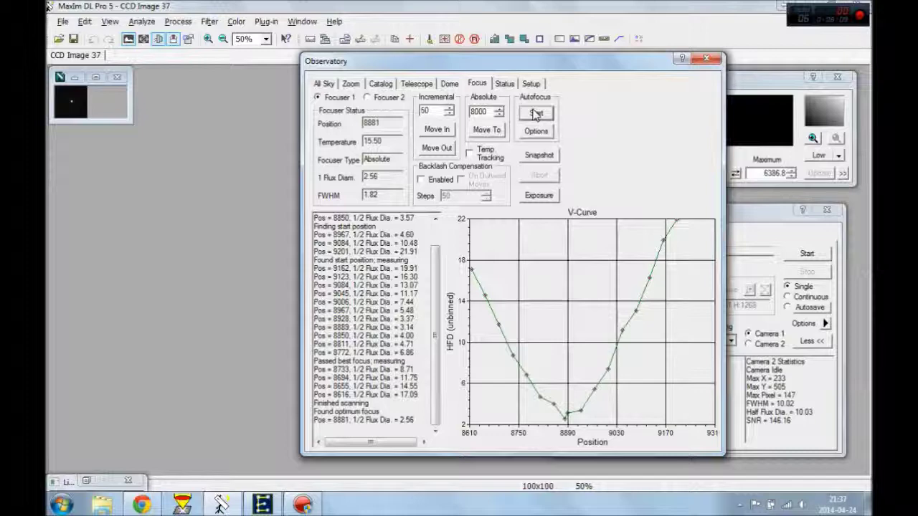
{"action": "left_click", "coordinate": [696, 60]}
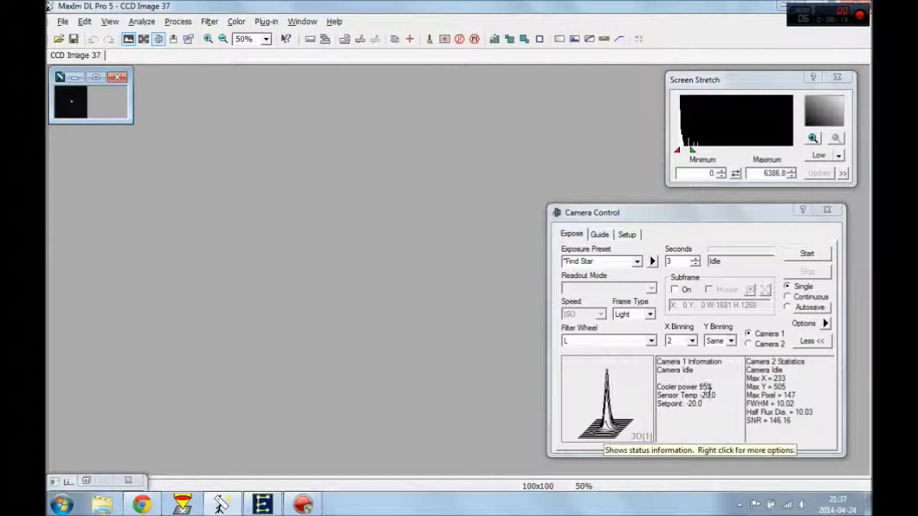
Show the Camera 1 statistics in the camera status readout and close the small focus star image without saving it.
{"action": "right_click", "coordinate": [715, 399]}
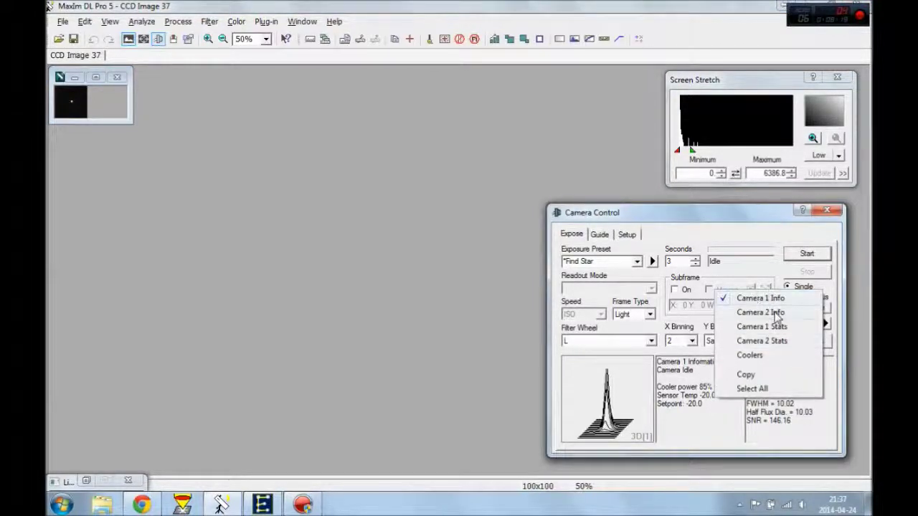
{"action": "left_click", "coordinate": [761, 327]}
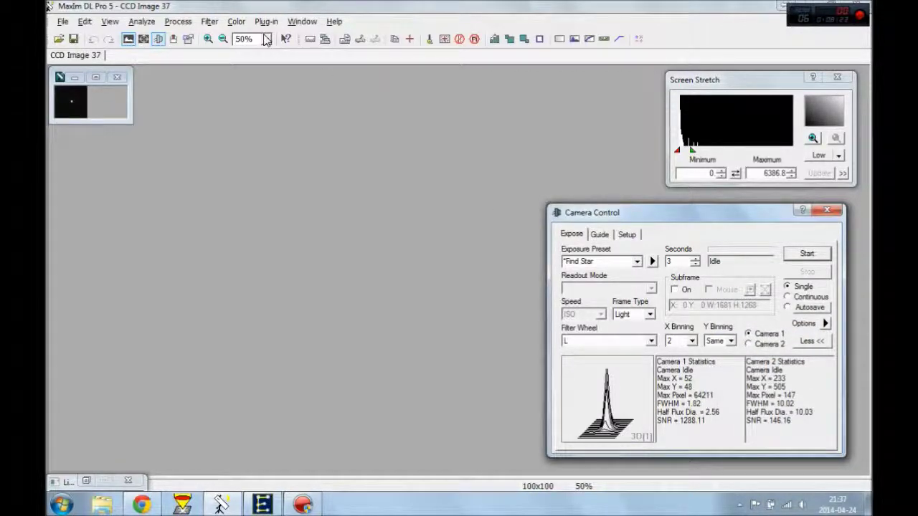
{"action": "left_click", "coordinate": [207, 38]}
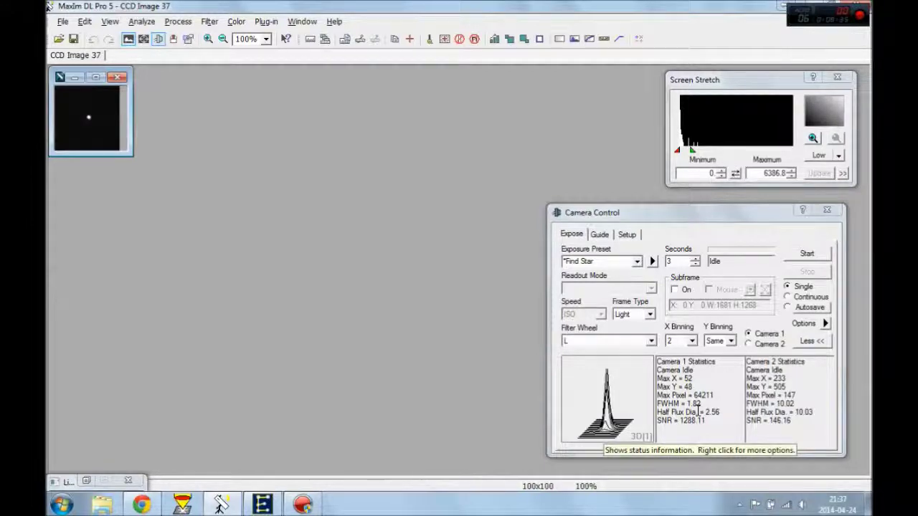
{"action": "left_click", "coordinate": [221, 39]}
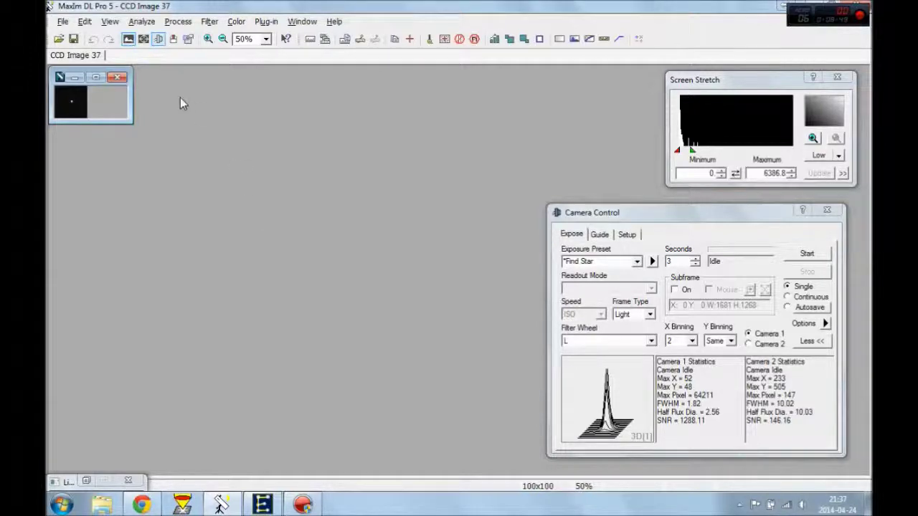
{"action": "left_click", "coordinate": [117, 77]}
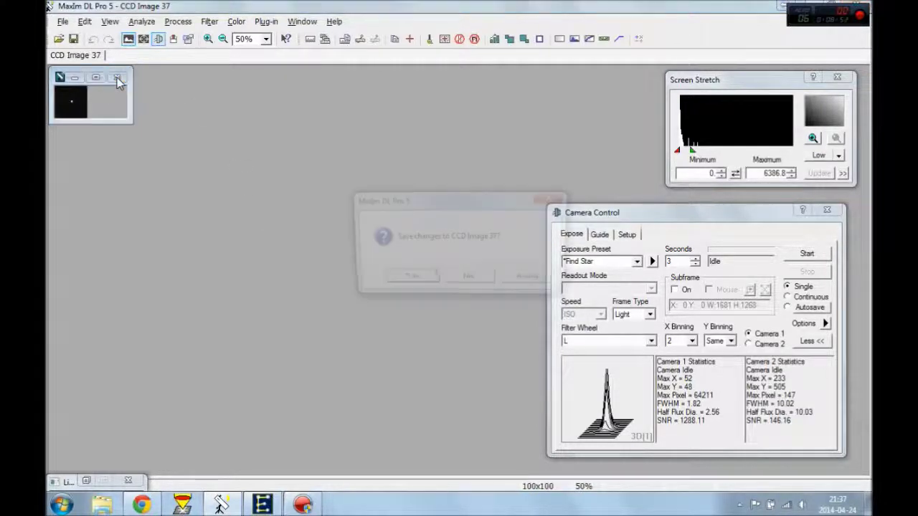
{"action": "left_click", "coordinate": [463, 279]}
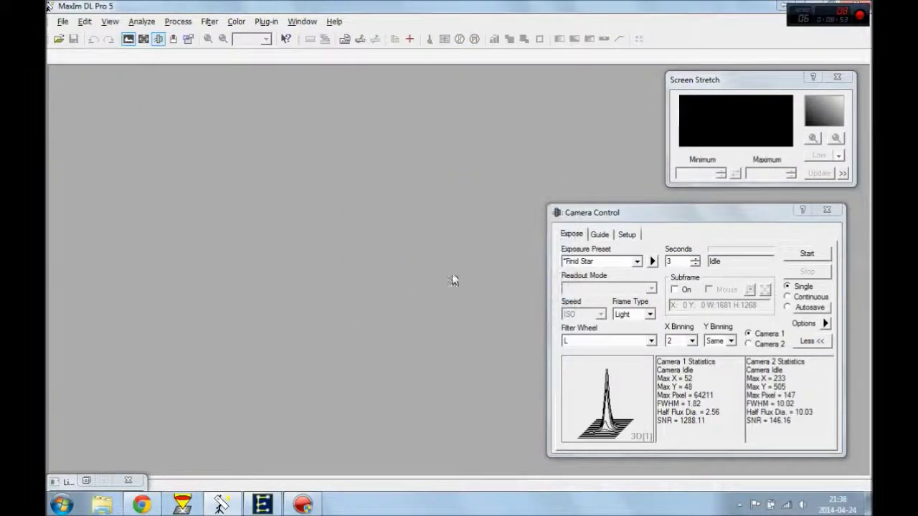
Find the galaxy M81 on the all-sky chart, center the zoomed chart on it and slew the telescope to M81.
{"action": "left_click", "coordinate": [174, 40]}
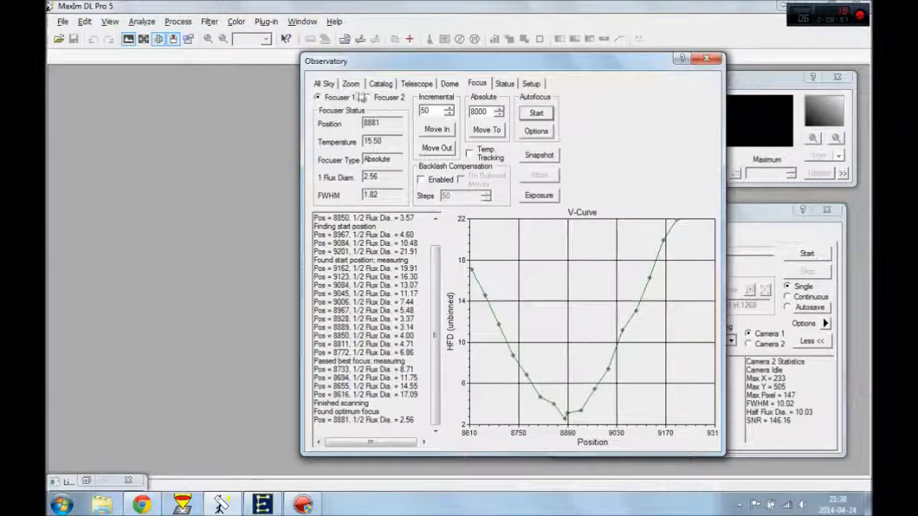
{"action": "left_click", "coordinate": [323, 84]}
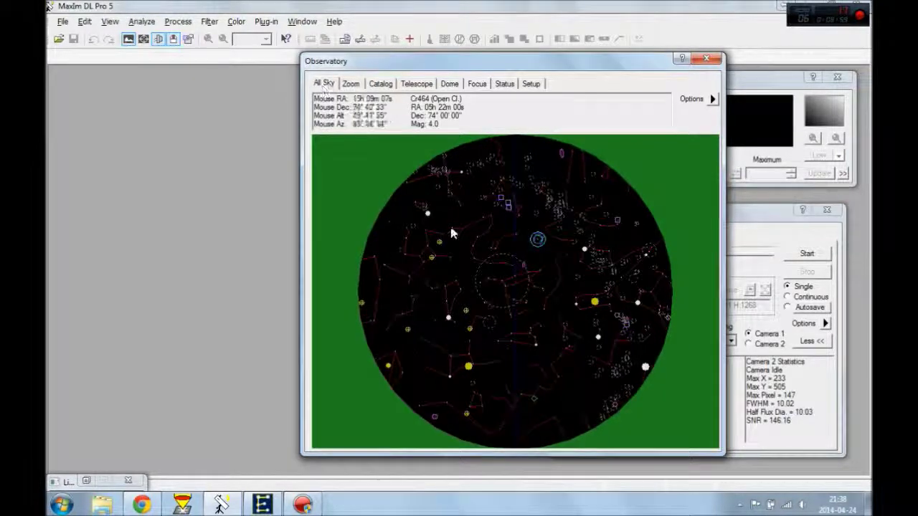
{"action": "right_click", "coordinate": [522, 264]}
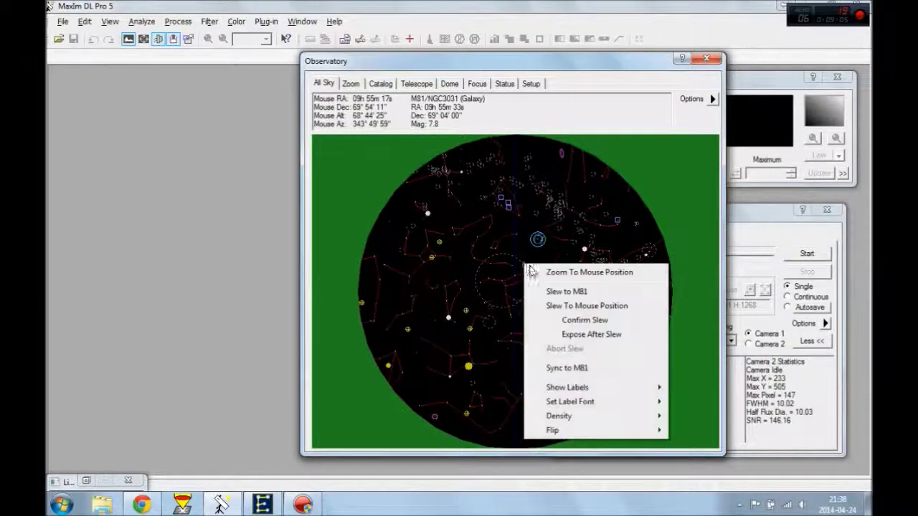
{"action": "left_click", "coordinate": [539, 272]}
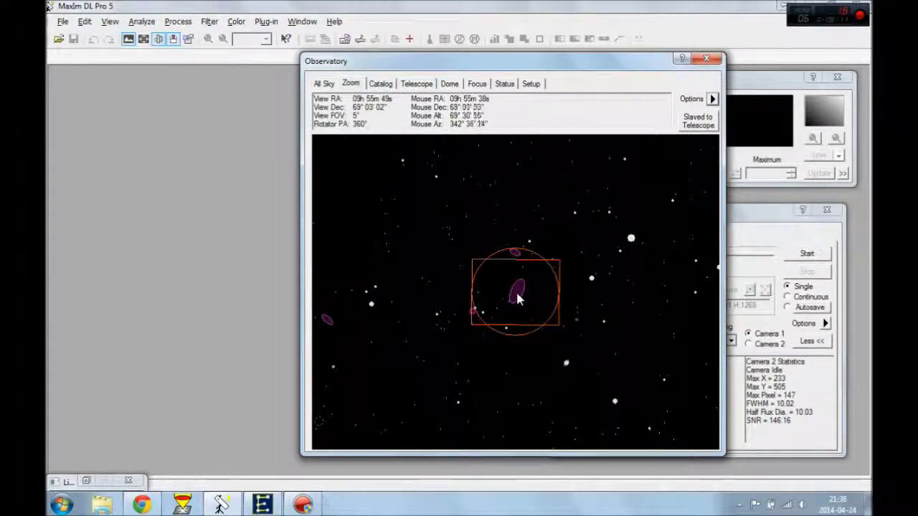
{"action": "right_click", "coordinate": [517, 295]}
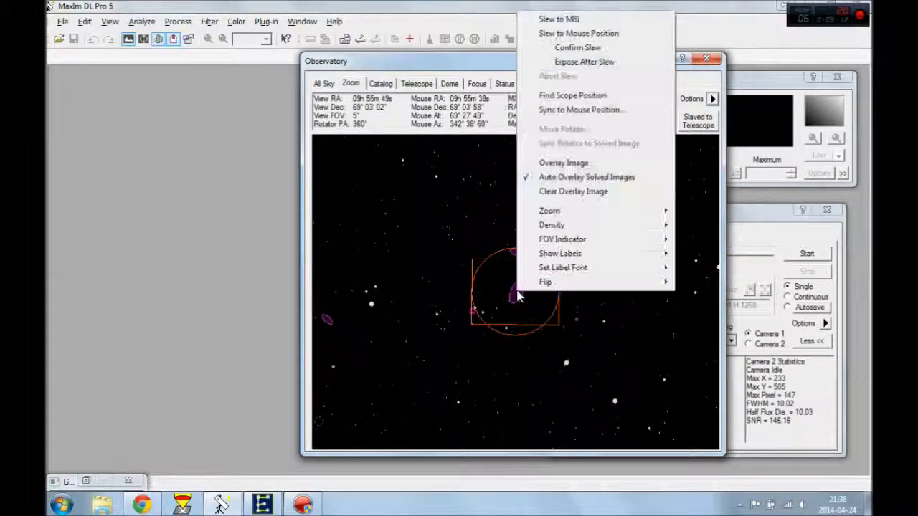
{"action": "left_click", "coordinate": [600, 20]}
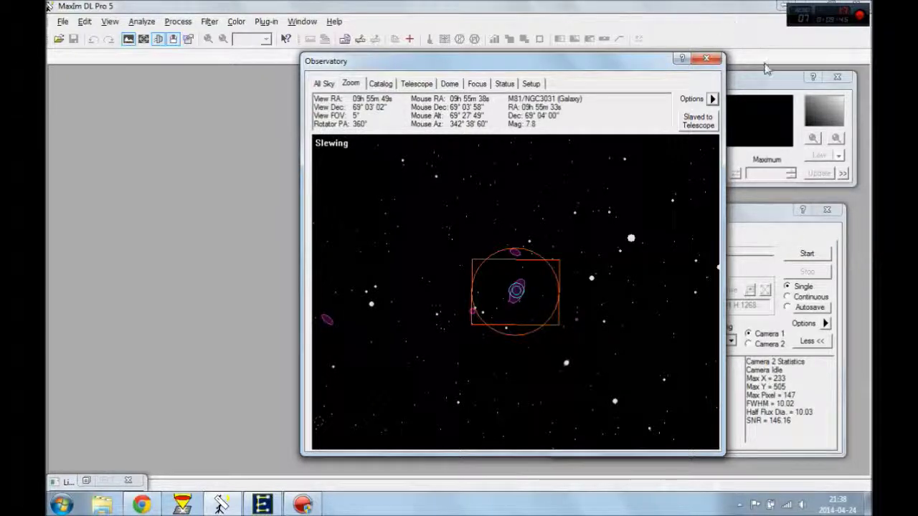
Take a single 3-second exposure of the M81 field with the Find Star preset and close the Observatory window.
{"action": "left_click", "coordinate": [748, 222]}
{"action": "left_click", "coordinate": [637, 262]}
{"action": "left_click", "coordinate": [617, 272]}
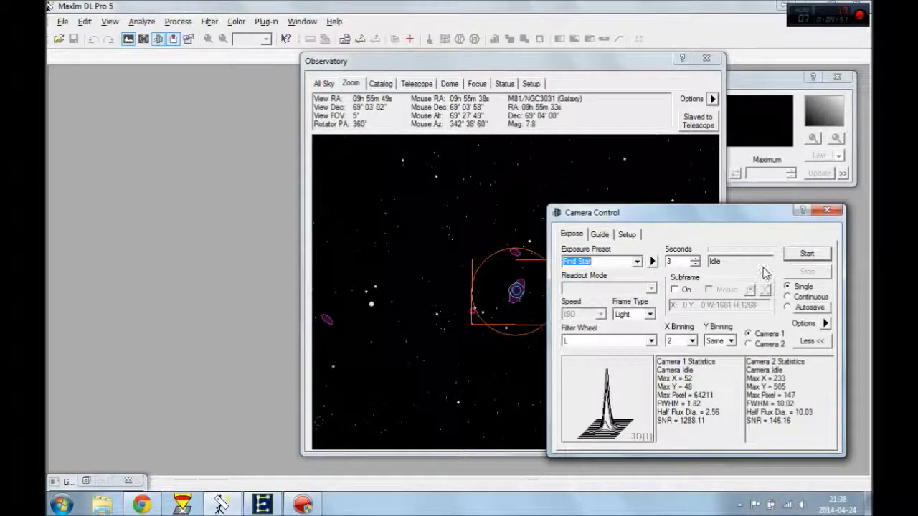
{"action": "left_click", "coordinate": [795, 257]}
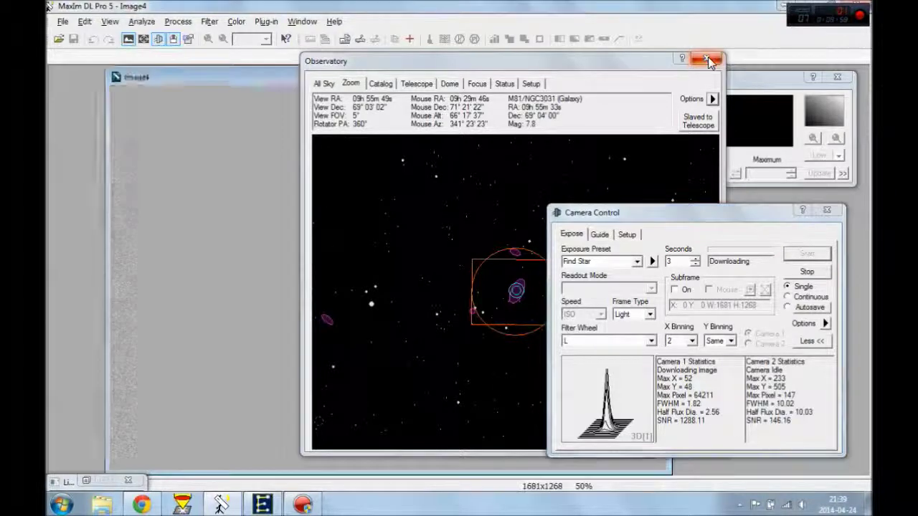
{"action": "left_click", "coordinate": [708, 57]}
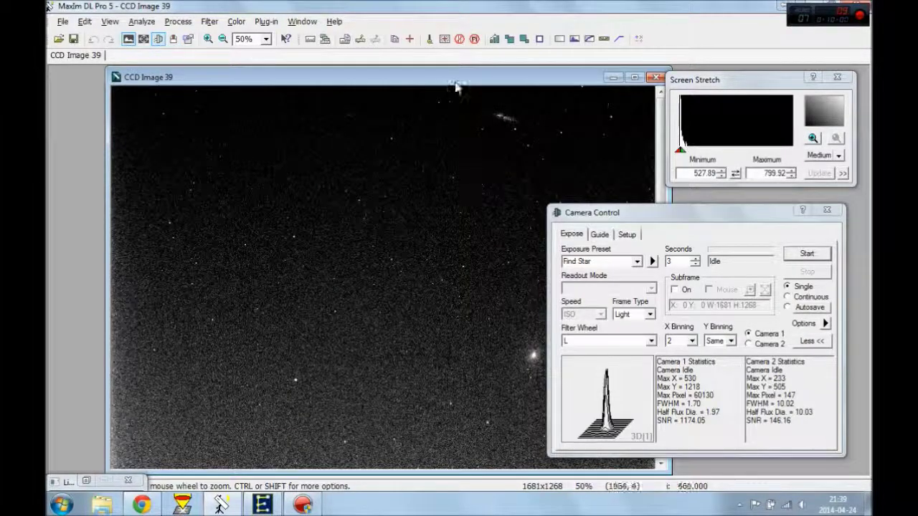
Plate-solve the new M81 image with PinPoint Astrometry and close the solver.
{"action": "left_click_drag", "start_coordinate": [454, 86], "coordinate": [397, 86]}
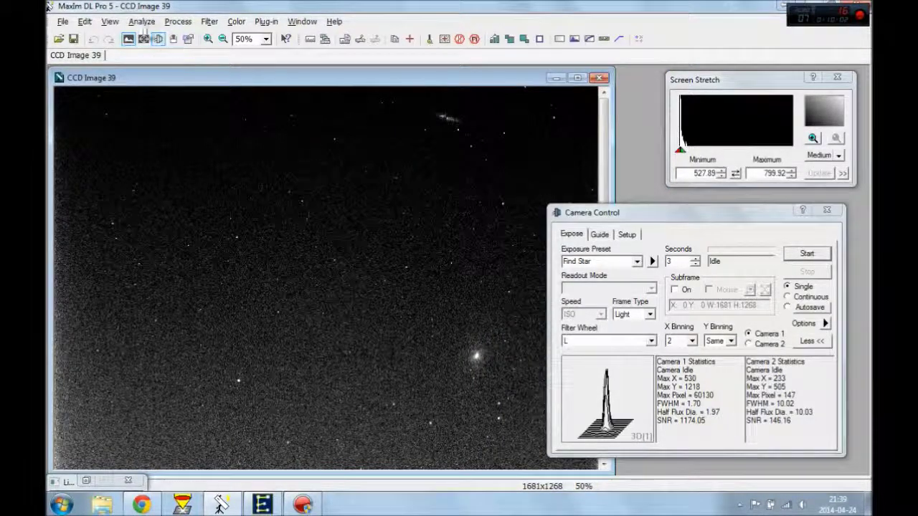
{"action": "left_click", "coordinate": [142, 21]}
{"action": "left_click", "coordinate": [172, 35]}
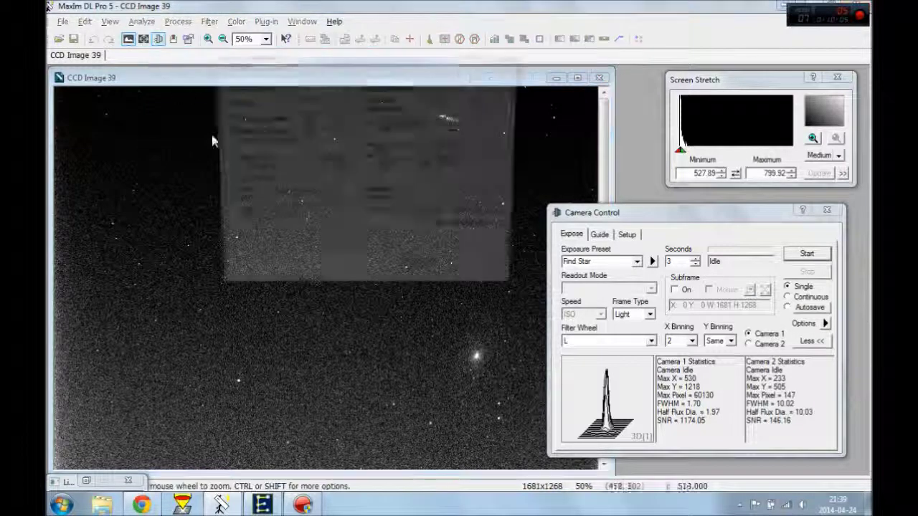
{"action": "left_click", "coordinate": [412, 277]}
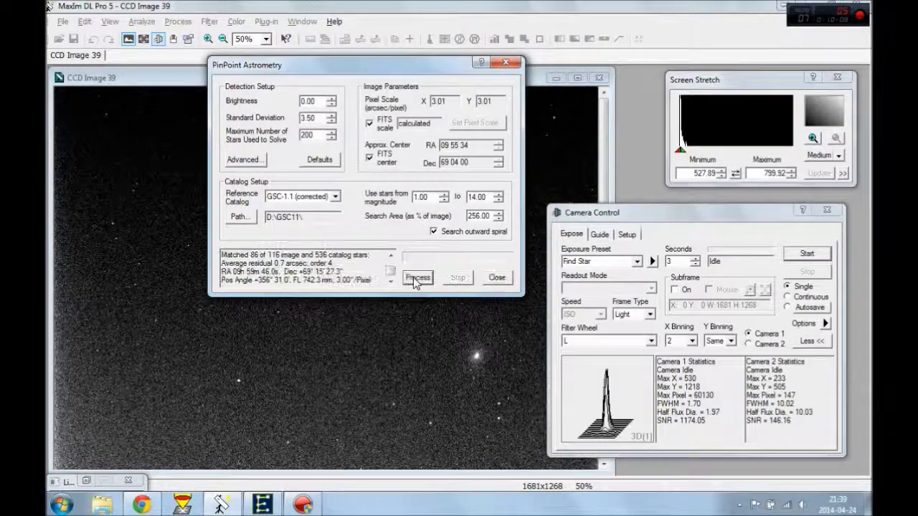
{"action": "left_click", "coordinate": [496, 276]}
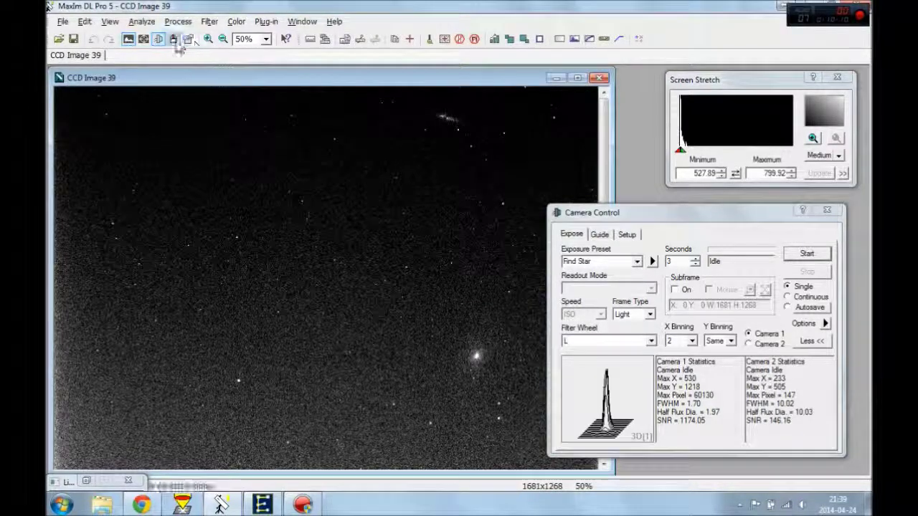
Check the solved image's overlay on the zoomed sky chart and sync the telescope to the solved position (J2000).
{"action": "left_click", "coordinate": [172, 39]}
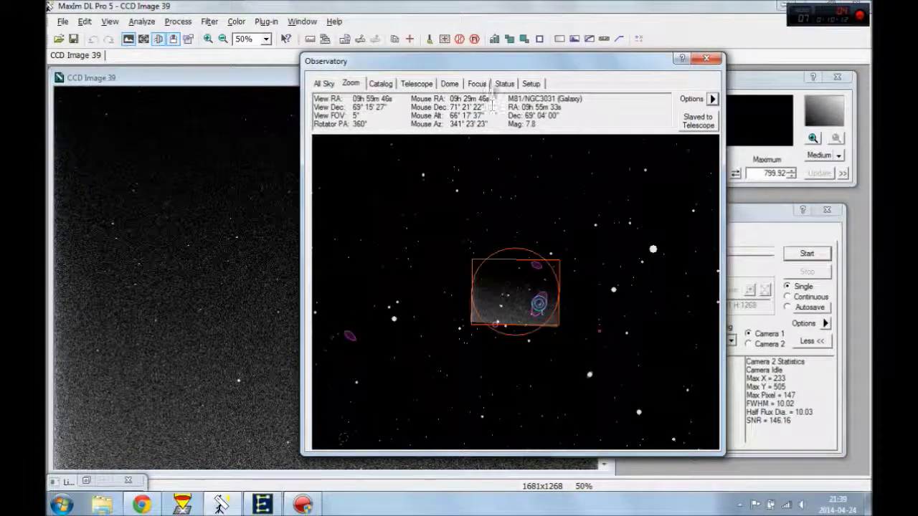
{"action": "left_click_drag", "start_coordinate": [474, 71], "coordinate": [590, 62]}
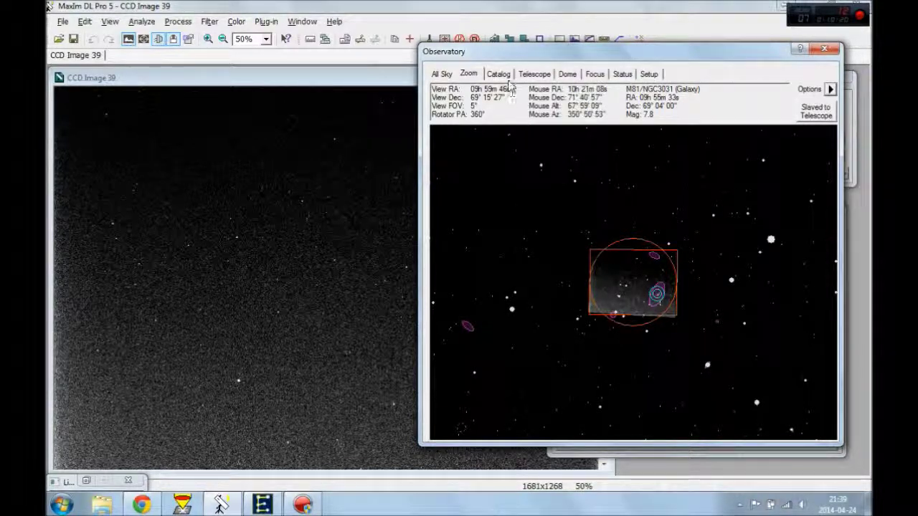
{"action": "left_click", "coordinate": [532, 75]}
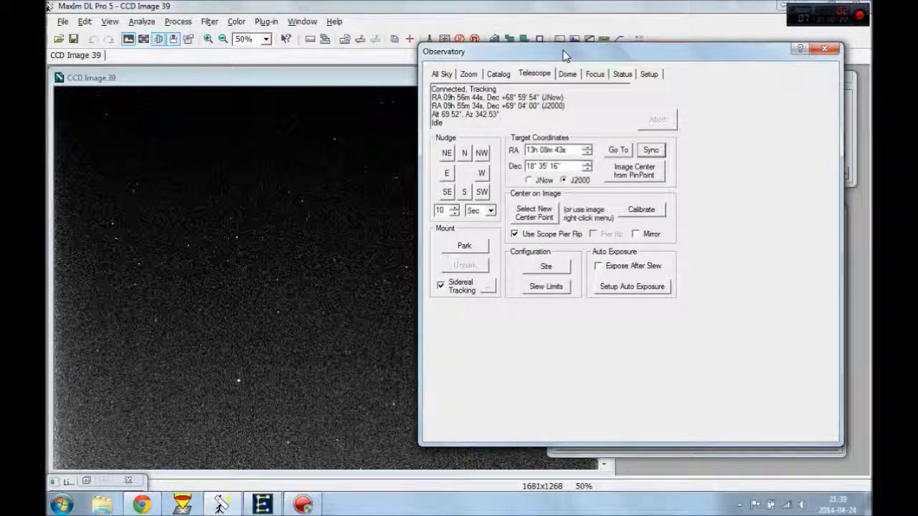
{"action": "left_click_drag", "start_coordinate": [563, 56], "coordinate": [613, 53]}
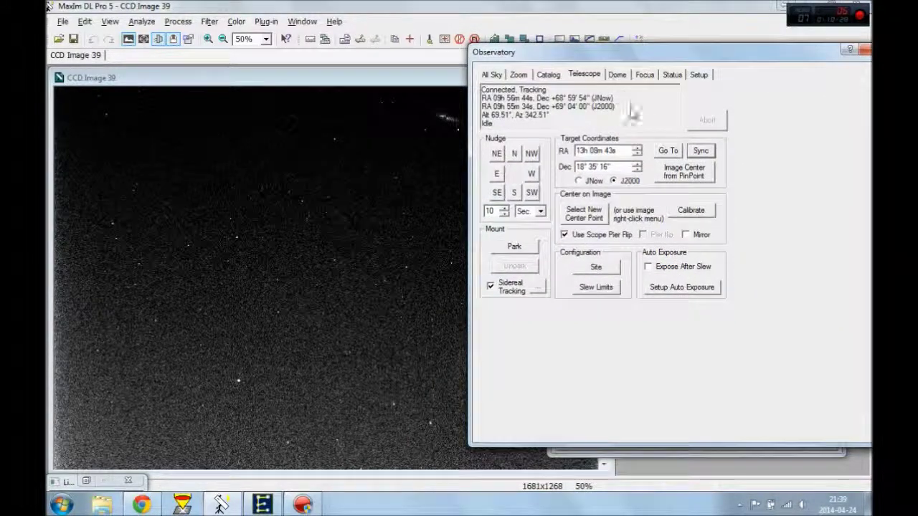
{"action": "left_click", "coordinate": [701, 152]}
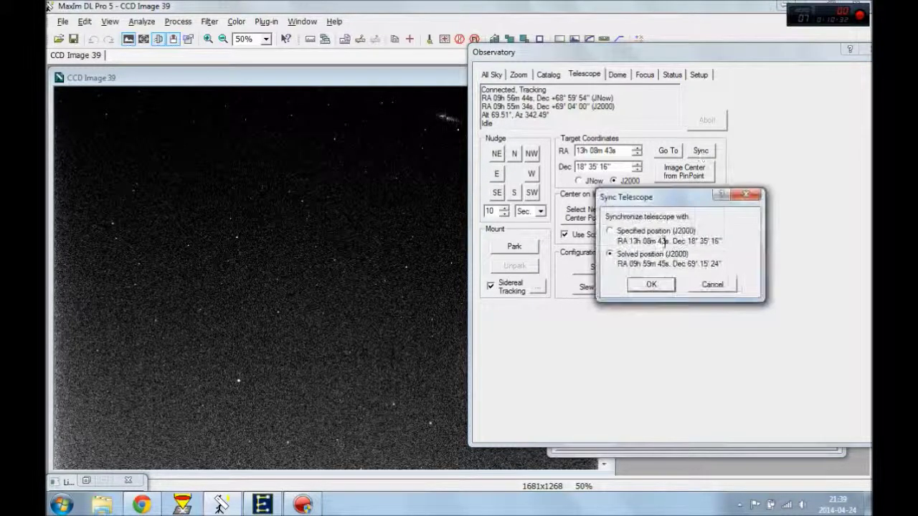
{"action": "left_click", "coordinate": [650, 286]}
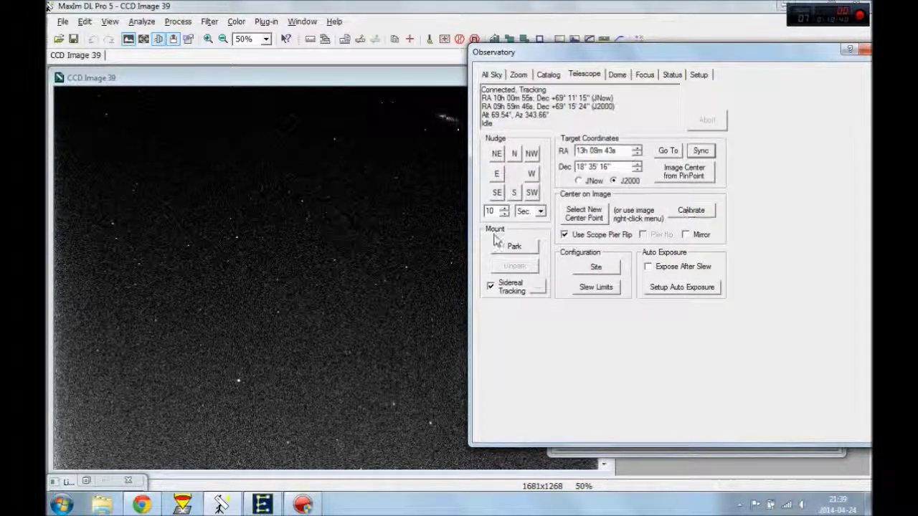
Calibrate the image centering manually from the PinPoint solution, with scale 1.50032 arcsec/pixel and orientation 176.517 degrees.
{"action": "left_click", "coordinate": [688, 212]}
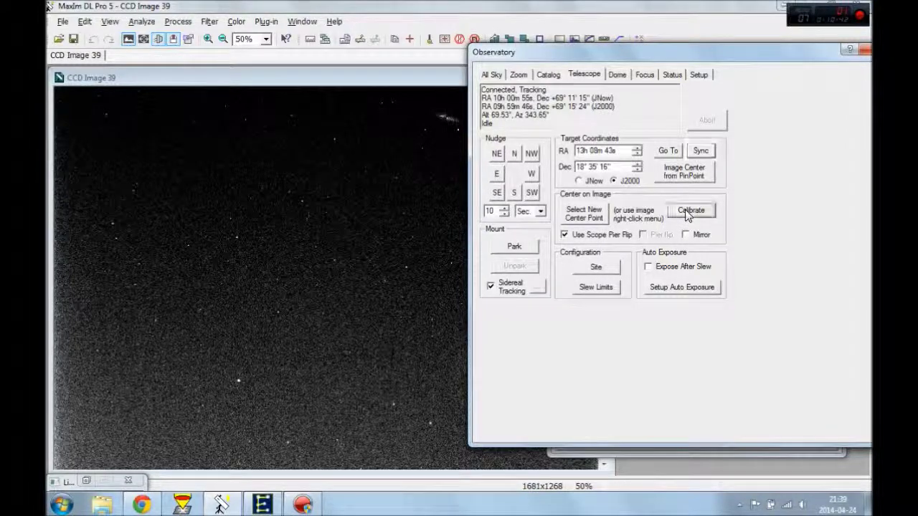
{"action": "left_click_drag", "start_coordinate": [680, 188], "coordinate": [610, 175]}
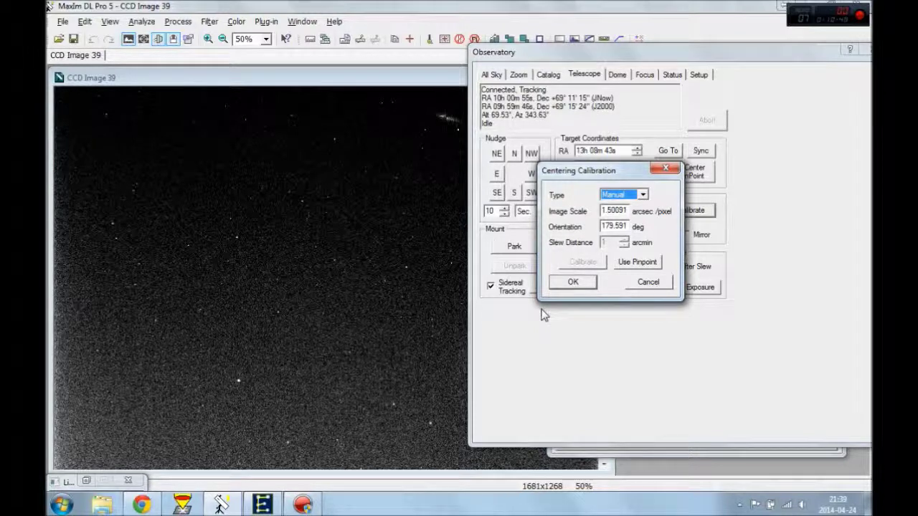
{"action": "left_click", "coordinate": [634, 262]}
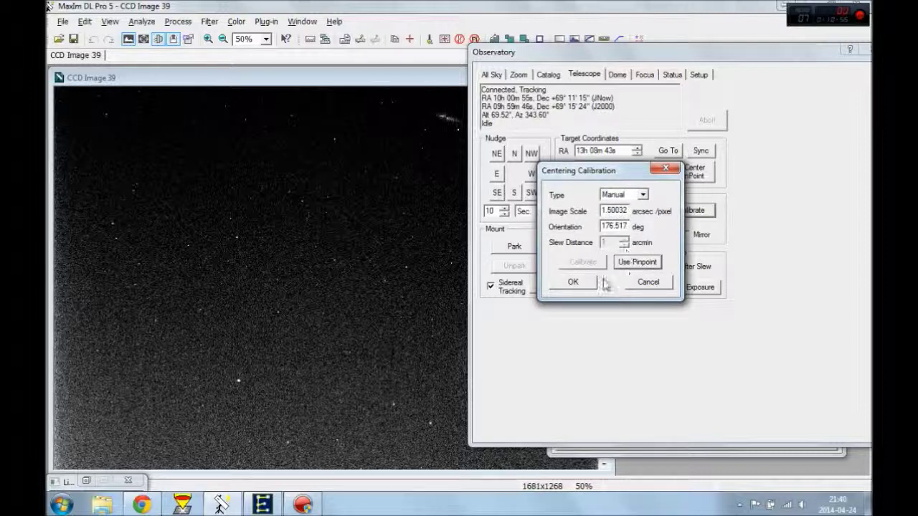
{"action": "left_click", "coordinate": [573, 282]}
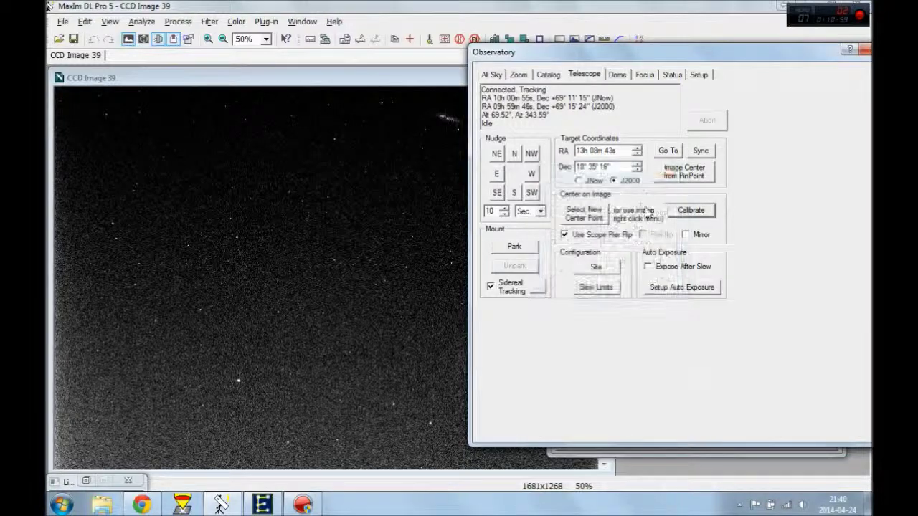
Close the Observatory window and point the telescope at the bright core of M81 in the image.
{"action": "left_click_drag", "start_coordinate": [735, 56], "coordinate": [692, 56]}
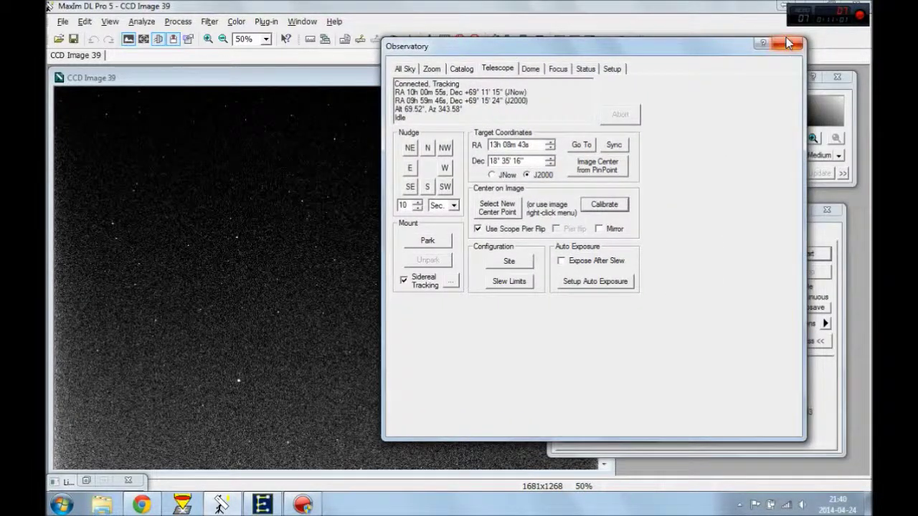
{"action": "left_click", "coordinate": [787, 44]}
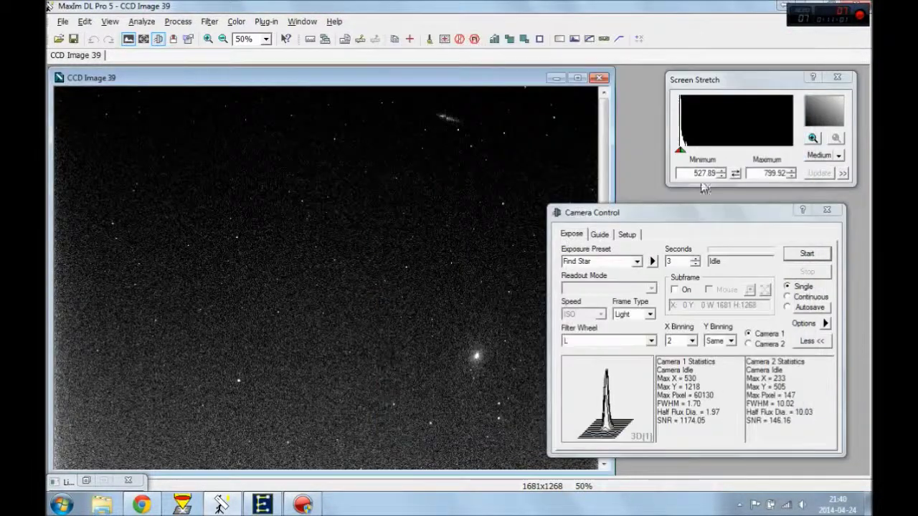
{"action": "right_click", "coordinate": [477, 356]}
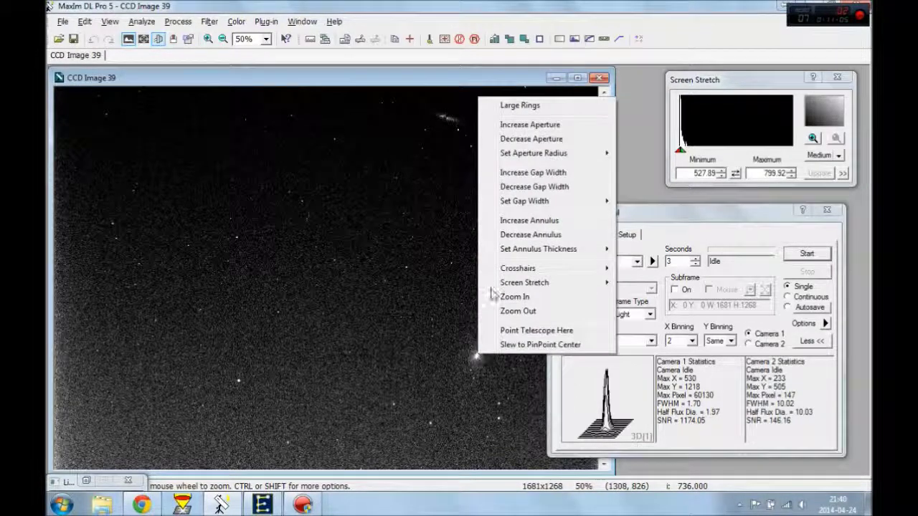
{"action": "left_click", "coordinate": [529, 331]}
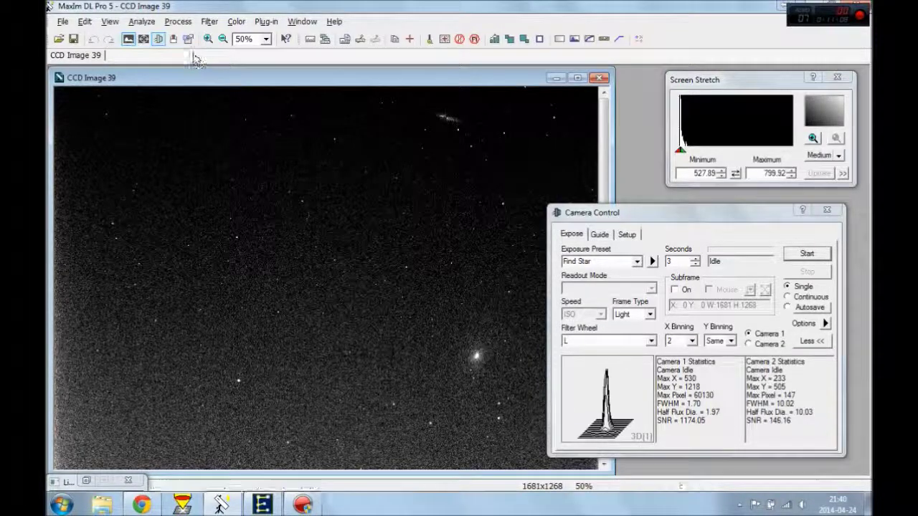
Check the telescope's status in the Observatory window, close it and take a single 3-second Find Star exposure.
{"action": "left_click", "coordinate": [172, 39]}
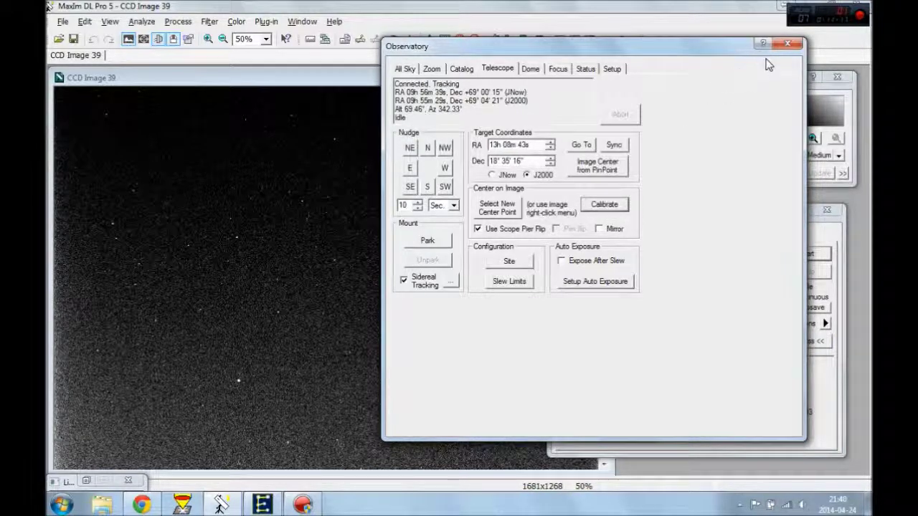
{"action": "left_click", "coordinate": [785, 44]}
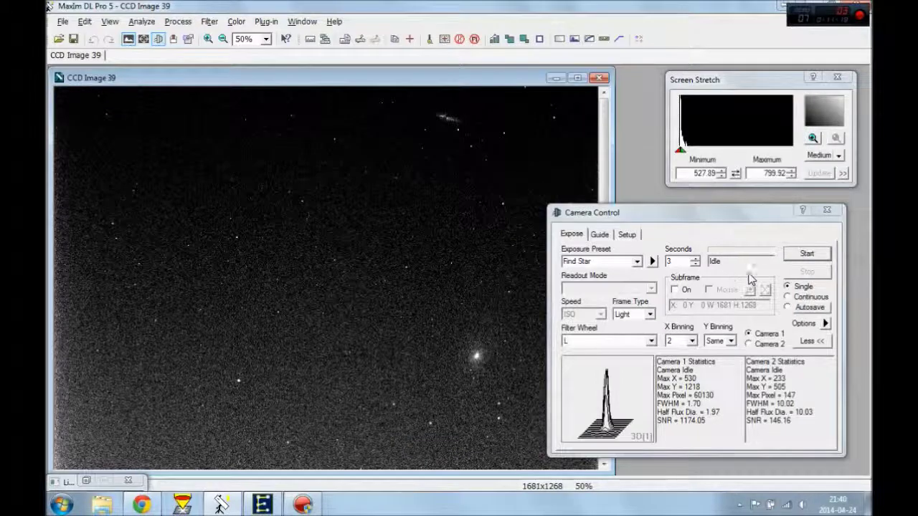
{"action": "left_click", "coordinate": [803, 254]}
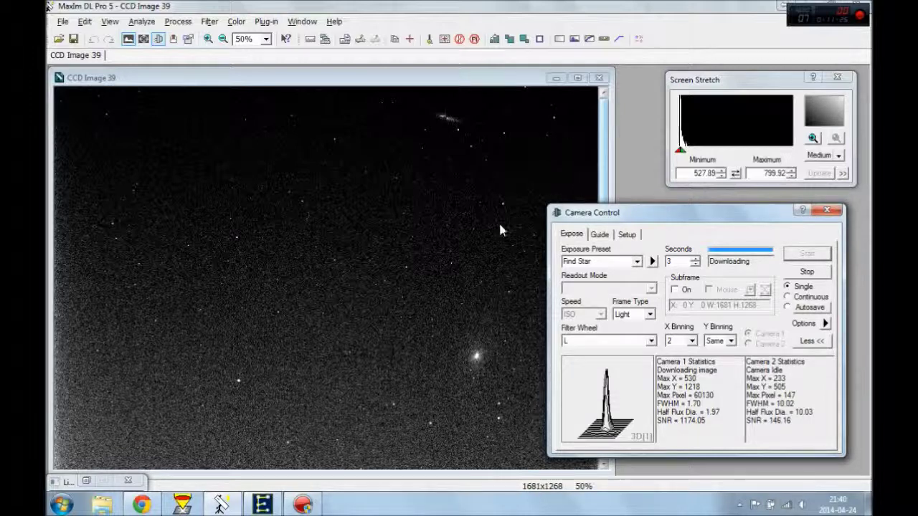
Show the crosshairs on the new image to check how well M81 is centered, and hide them again.
{"action": "right_click", "coordinate": [427, 250]}
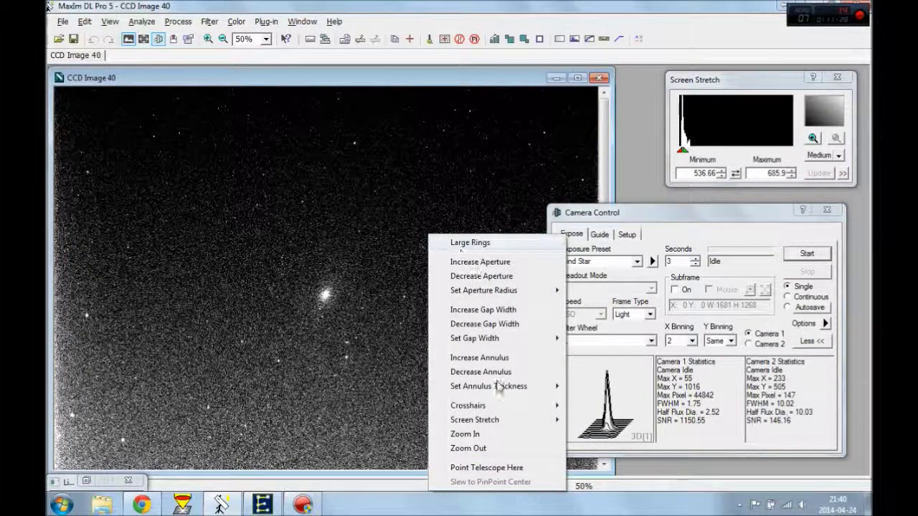
{"action": "mouse_move", "coordinate": [500, 407]}
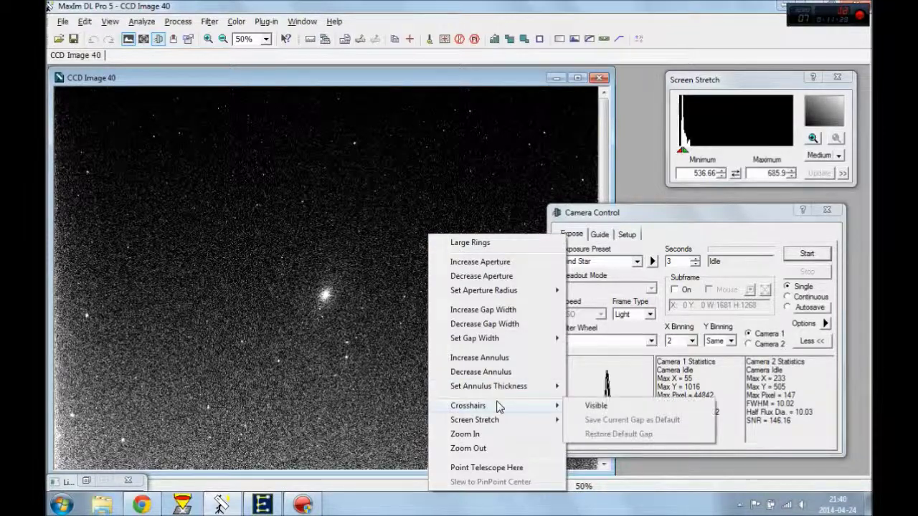
{"action": "left_click", "coordinate": [594, 406]}
{"action": "right_click", "coordinate": [443, 284]}
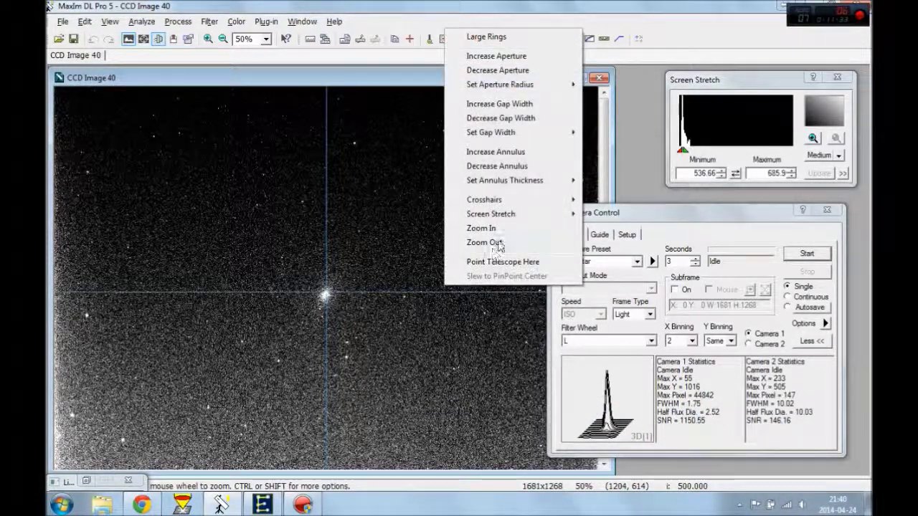
{"action": "left_click", "coordinate": [584, 202]}
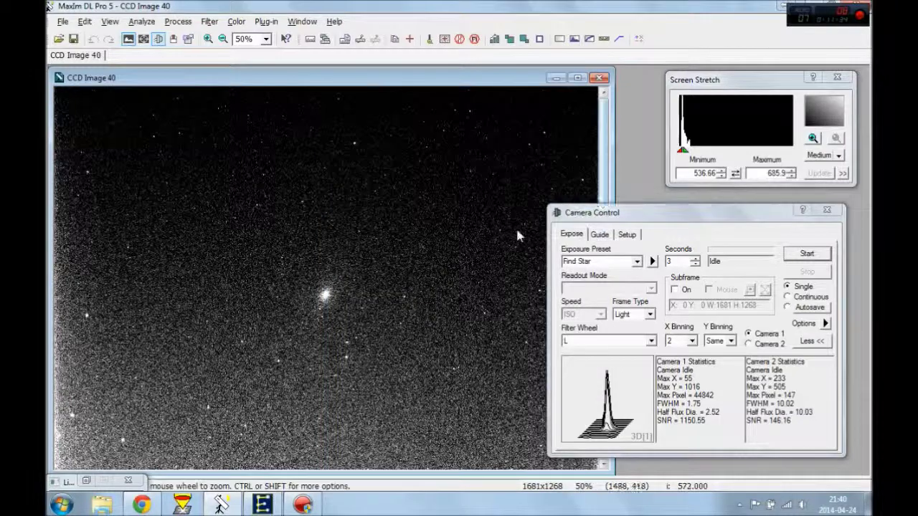
Set the Find Star exposure to 30 seconds and draw a subframe about 450 × 468 pixels around M81.
{"action": "left_click", "coordinate": [624, 214]}
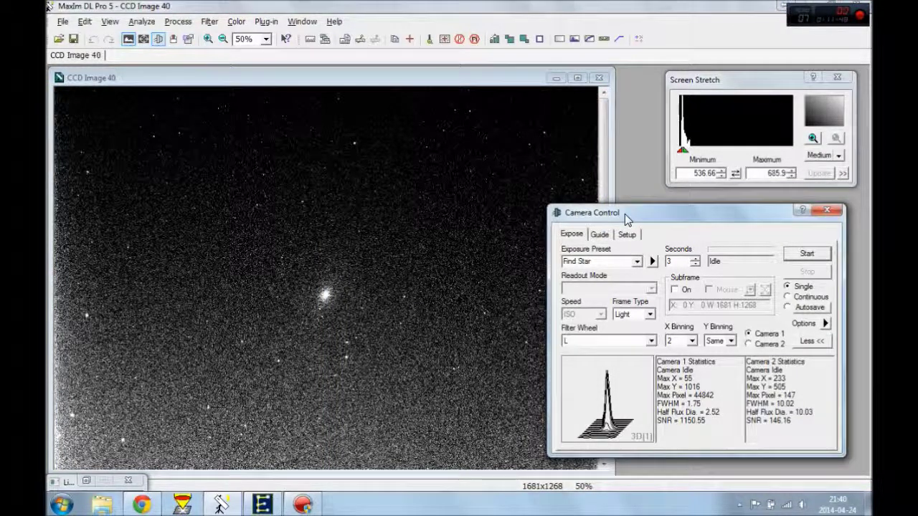
{"action": "left_click", "coordinate": [637, 261]}
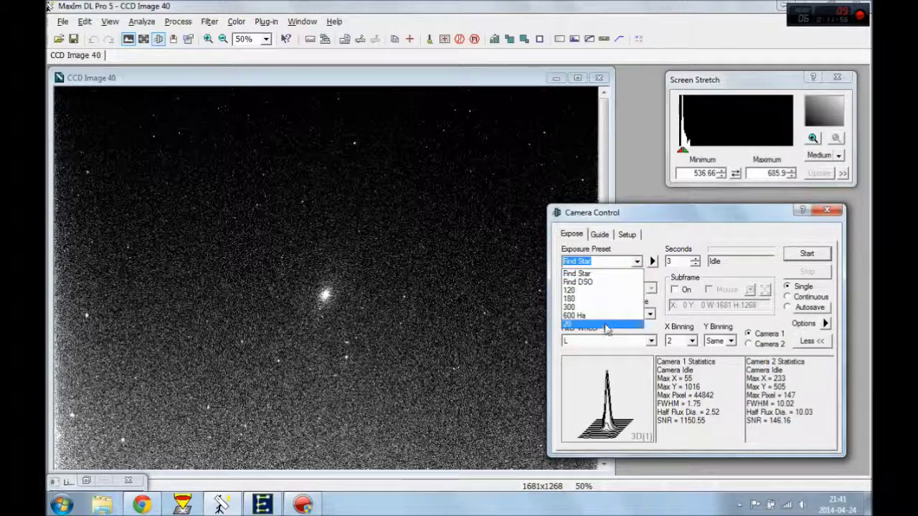
{"action": "left_click", "coordinate": [577, 273]}
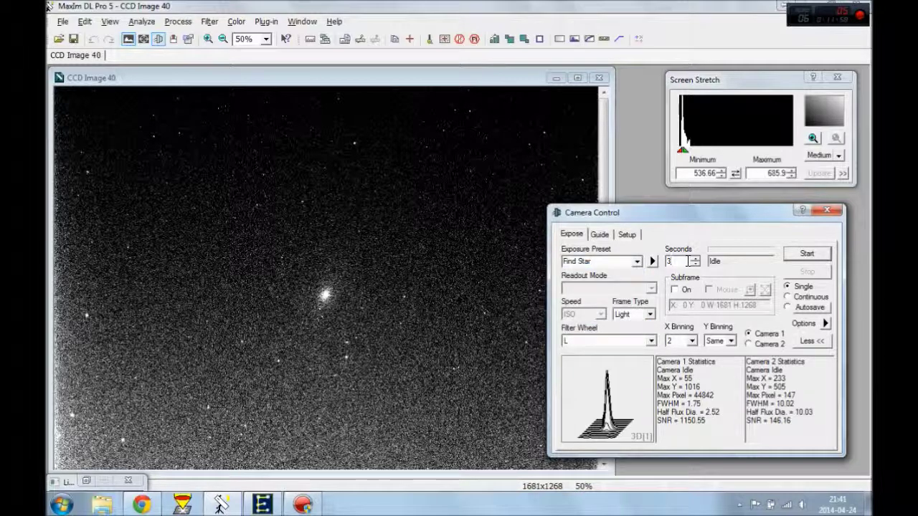
{"action": "left_click", "coordinate": [686, 290]}
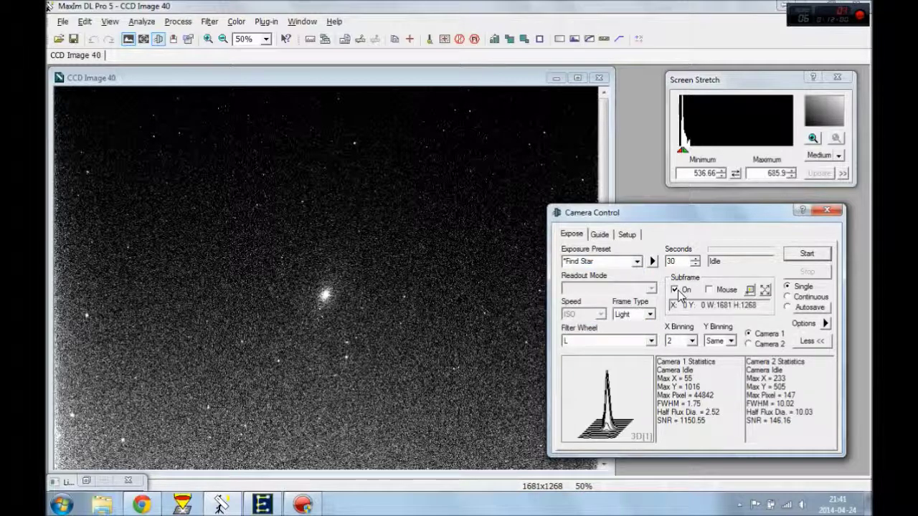
{"action": "left_click", "coordinate": [708, 290]}
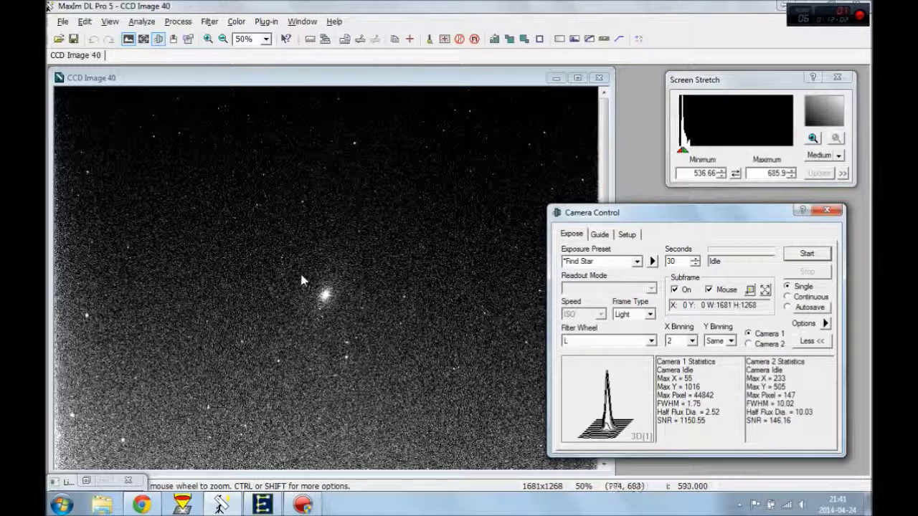
{"action": "mouse_move", "coordinate": [249, 219]}
{"action": "left_mouse_down"}
{"action": "mouse_move", "coordinate": [296, 294]}
{"action": "mouse_move", "coordinate": [372, 369]}
{"action": "mouse_move", "coordinate": [392, 369]}
{"action": "left_mouse_up"}
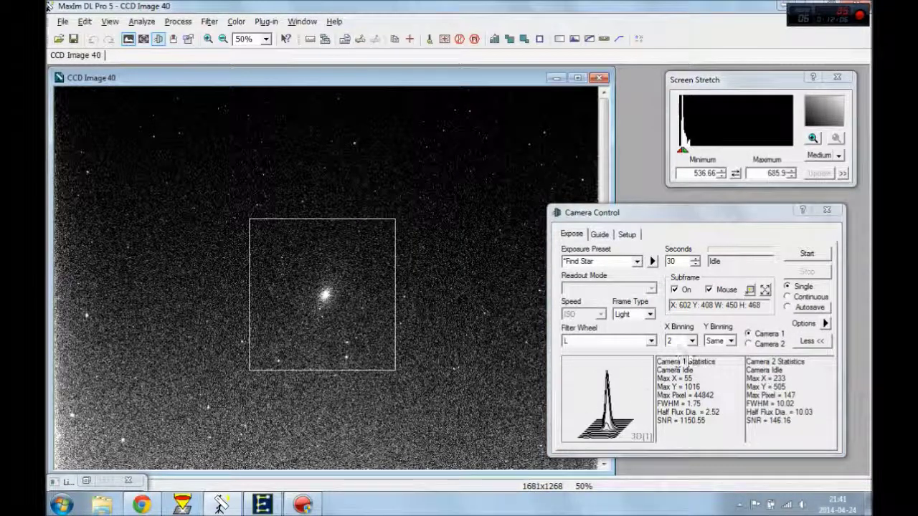
Set the X binning to 1 and take the subframe exposure of M81.
{"action": "left_click", "coordinate": [693, 341]}
{"action": "scroll", "coordinate": [689, 359], "scroll_direction": "up", "scroll_amount": 1}
{"action": "left_click", "coordinate": [681, 352]}
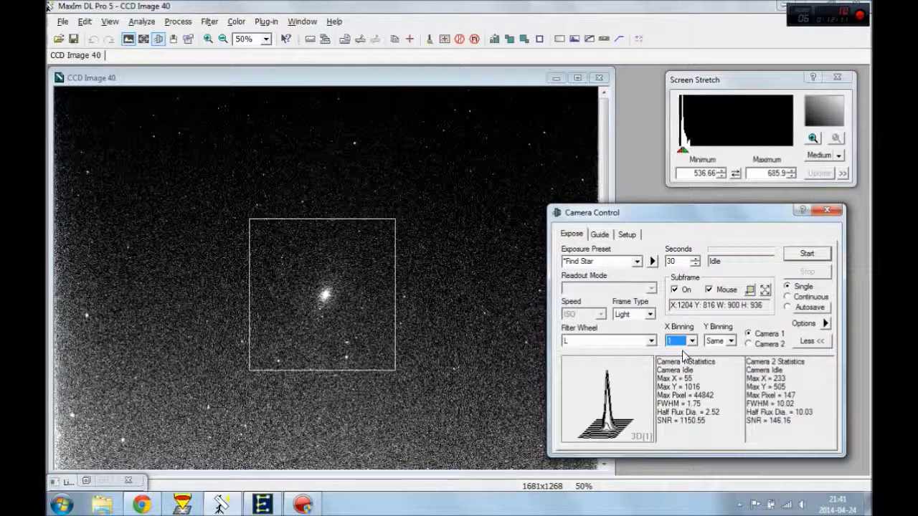
{"action": "left_click", "coordinate": [806, 256]}
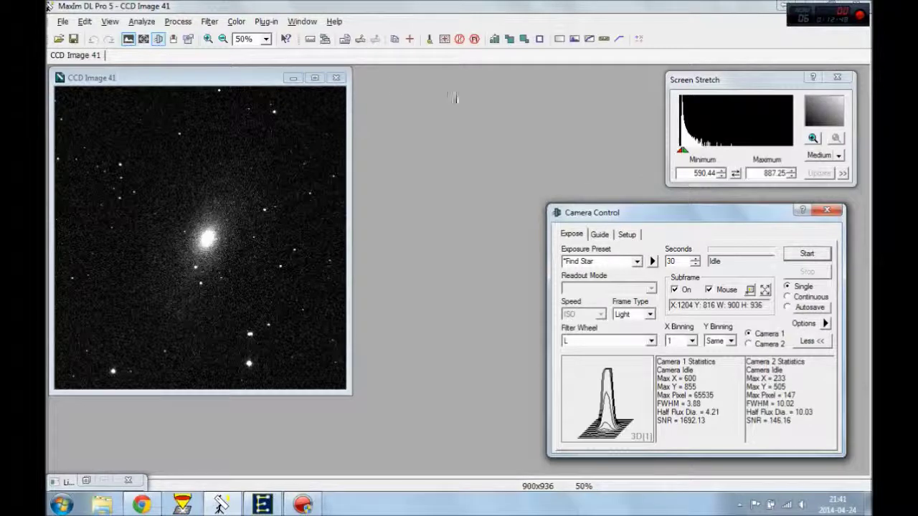
Calibrate the new M81 subframe image, inspecting it at 100% zoom before returning to 50%.
{"action": "left_click", "coordinate": [208, 40]}
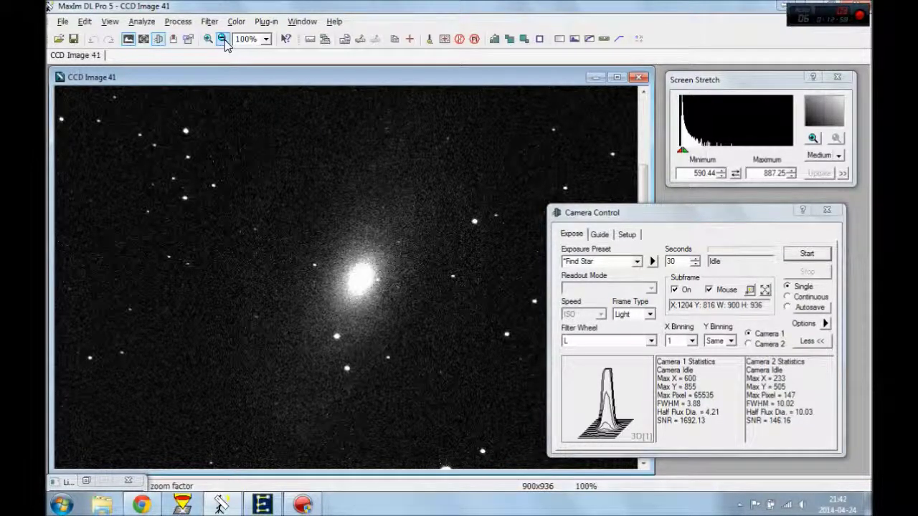
{"action": "left_click", "coordinate": [308, 38]}
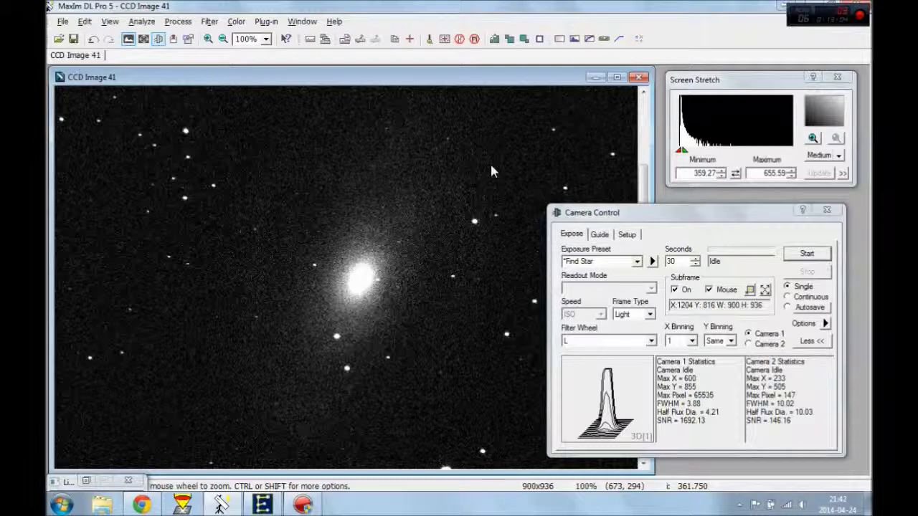
{"action": "left_click", "coordinate": [223, 39]}
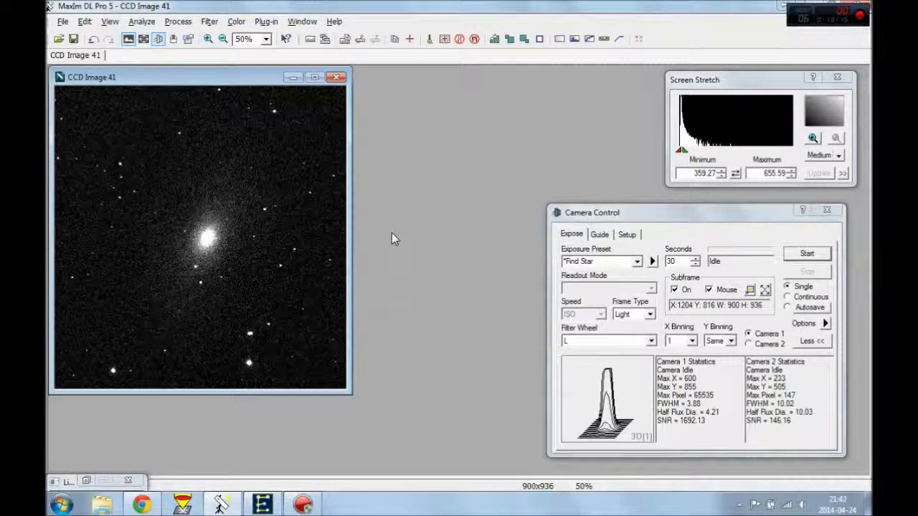
Zoom the all-sky chart to the area near Theta Leo and slew the telescope to the galaxy NGC3596.
{"action": "left_click", "coordinate": [173, 39]}
{"action": "left_click", "coordinate": [406, 70]}
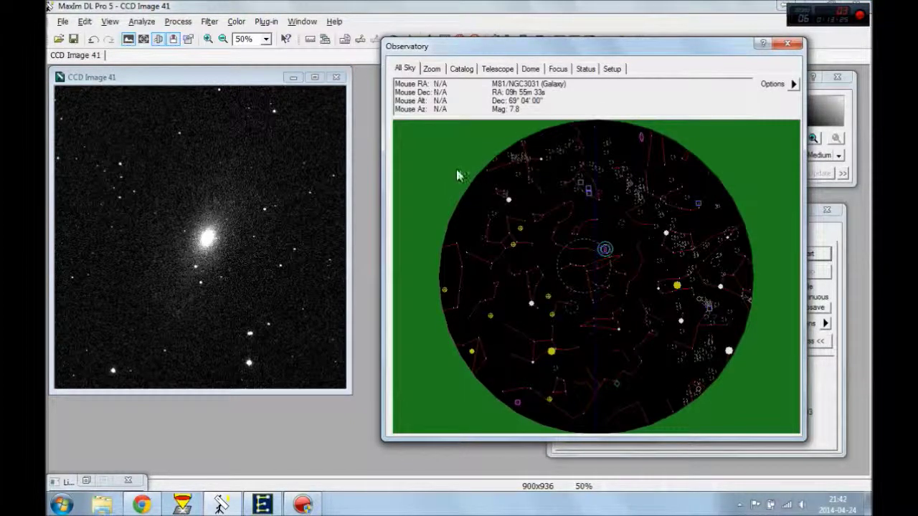
{"action": "right_click", "coordinate": [592, 332]}
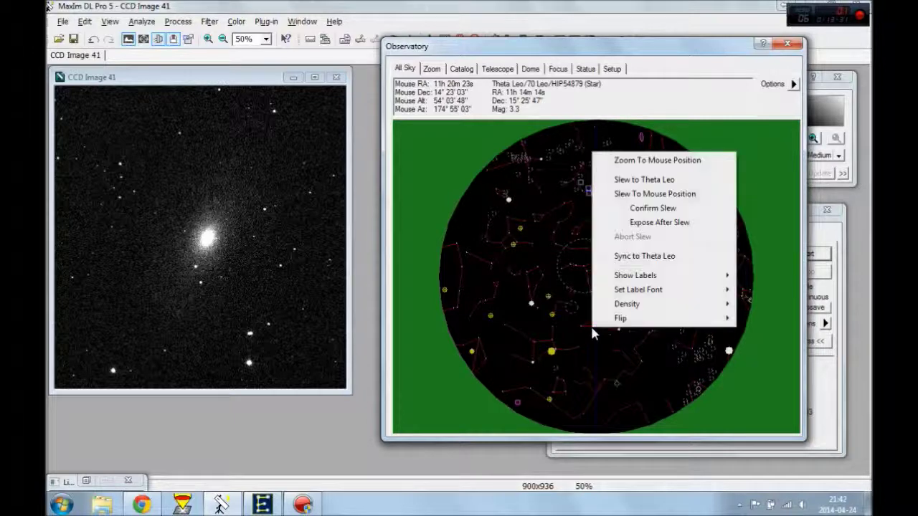
{"action": "left_click", "coordinate": [653, 162]}
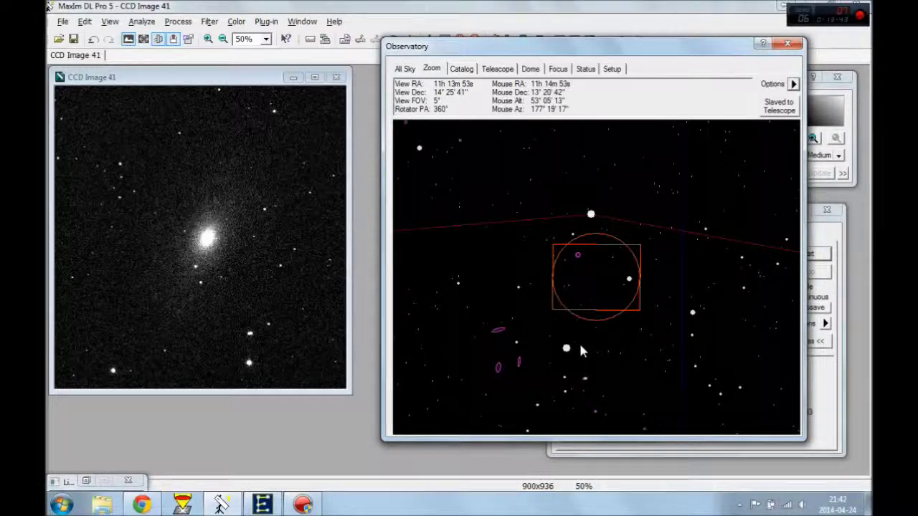
{"action": "right_click", "coordinate": [579, 260]}
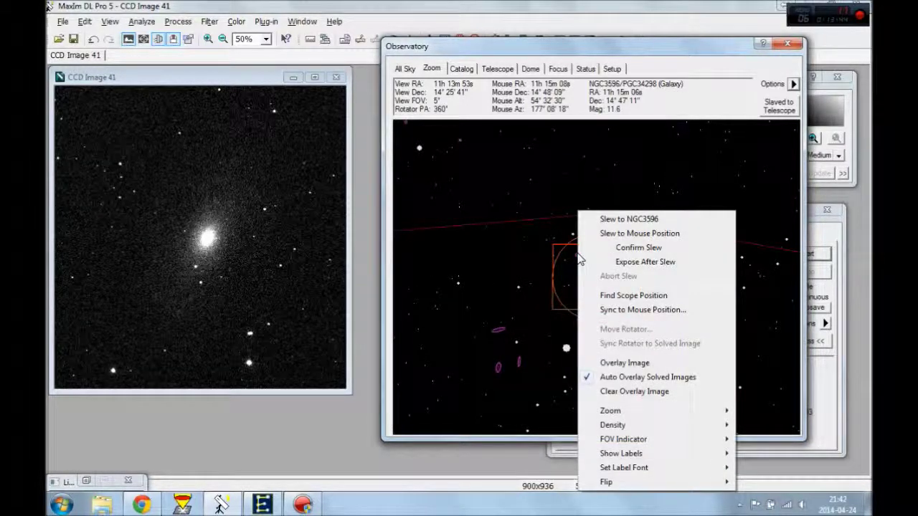
{"action": "left_click", "coordinate": [622, 220]}
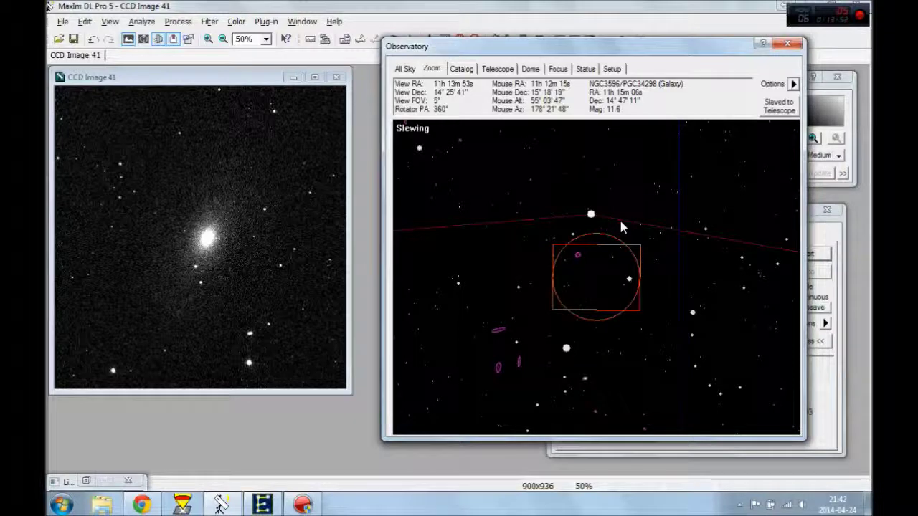
Move the Camera Control window clear of the sky chart to watch the slew to NGC3596, and close the Observatory window.
{"action": "left_click", "coordinate": [823, 223]}
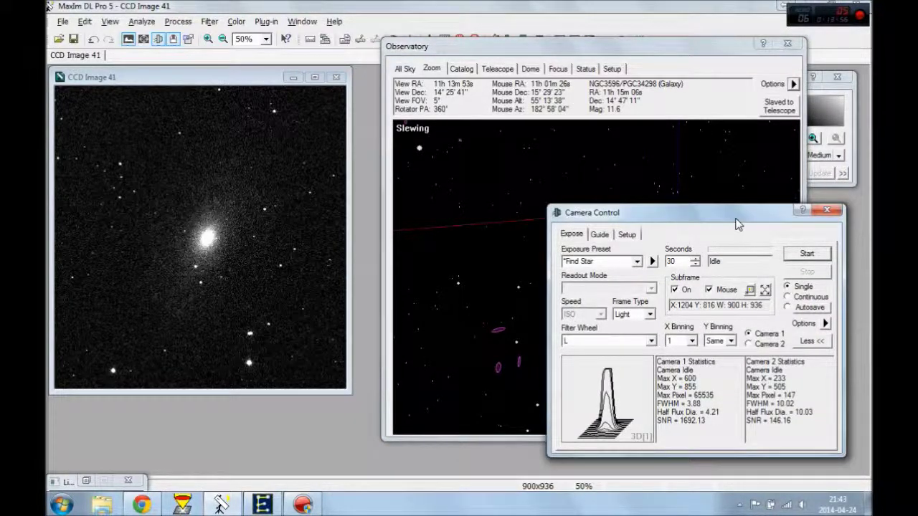
{"action": "left_click_drag", "start_coordinate": [736, 216], "coordinate": [618, 212]}
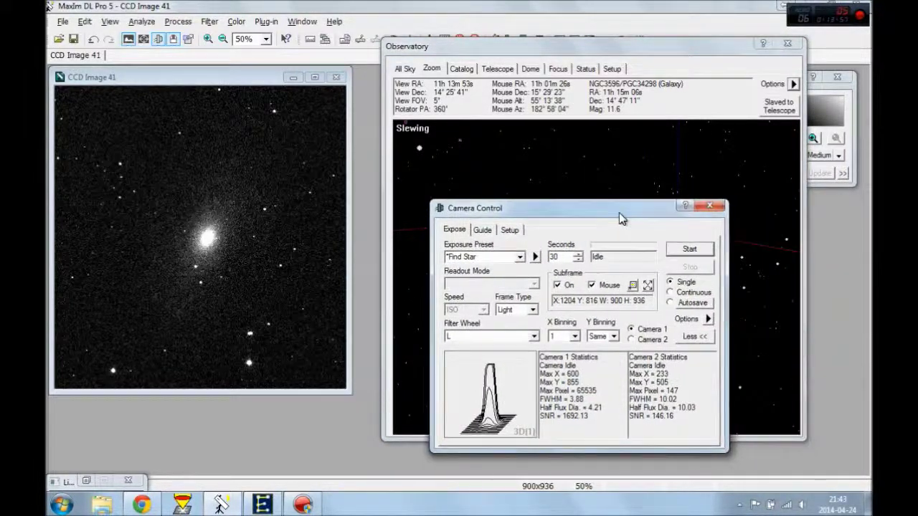
{"action": "left_click", "coordinate": [706, 320]}
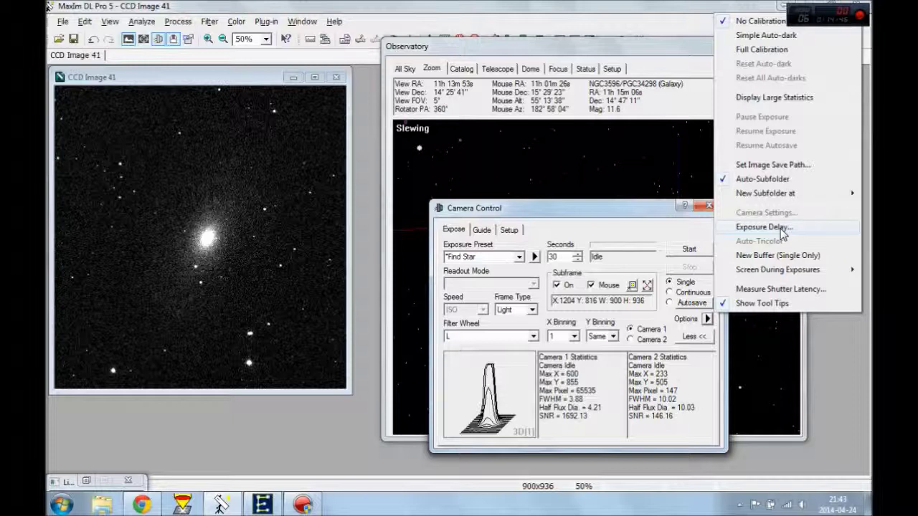
{"action": "left_click", "coordinate": [627, 207]}
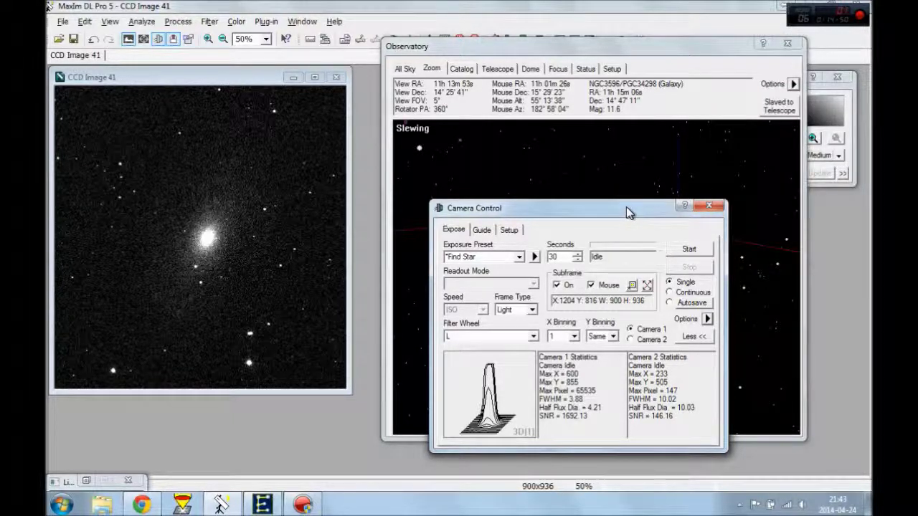
{"action": "left_click_drag", "start_coordinate": [625, 207], "coordinate": [306, 225]}
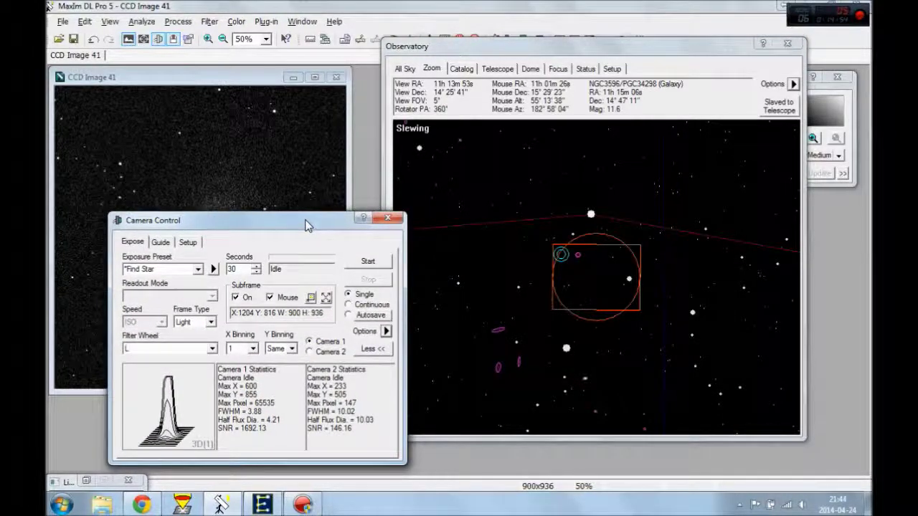
{"action": "left_click_drag", "start_coordinate": [307, 224], "coordinate": [745, 239]}
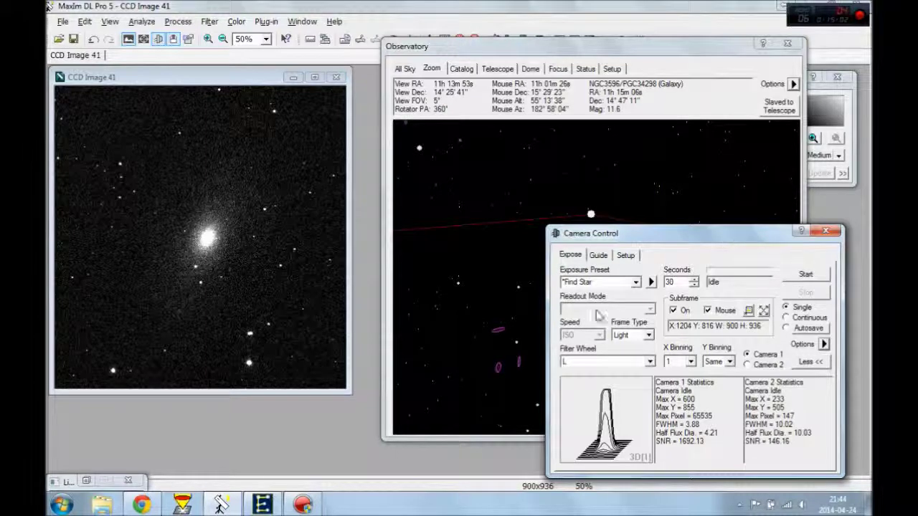
{"action": "left_click", "coordinate": [703, 48]}
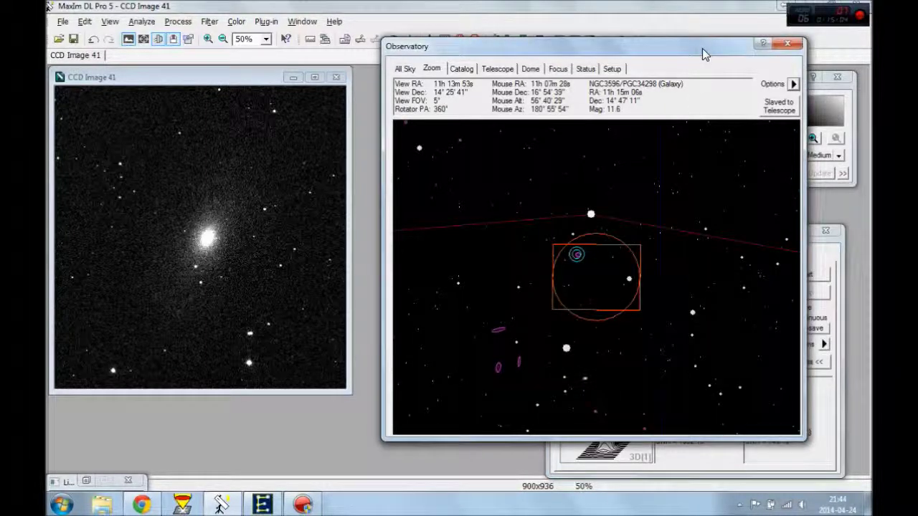
{"action": "left_click_drag", "start_coordinate": [702, 52], "coordinate": [644, 56]}
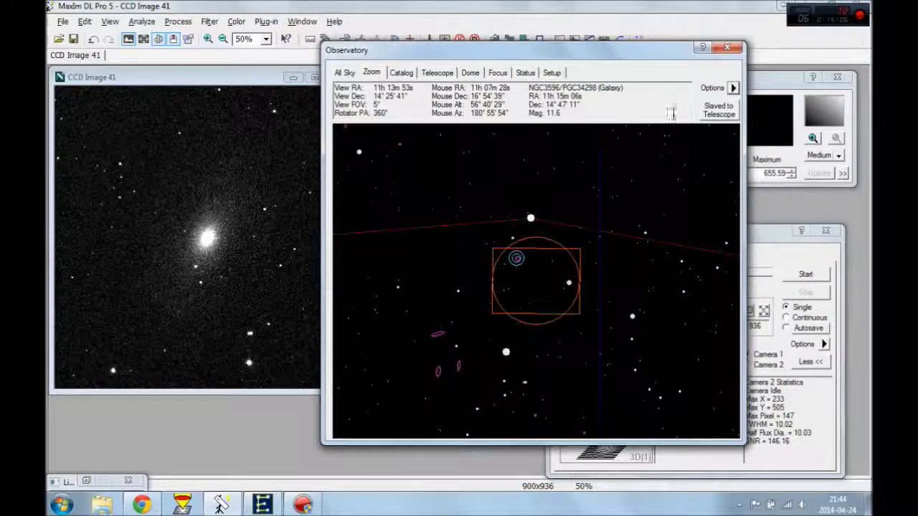
{"action": "left_click", "coordinate": [729, 48]}
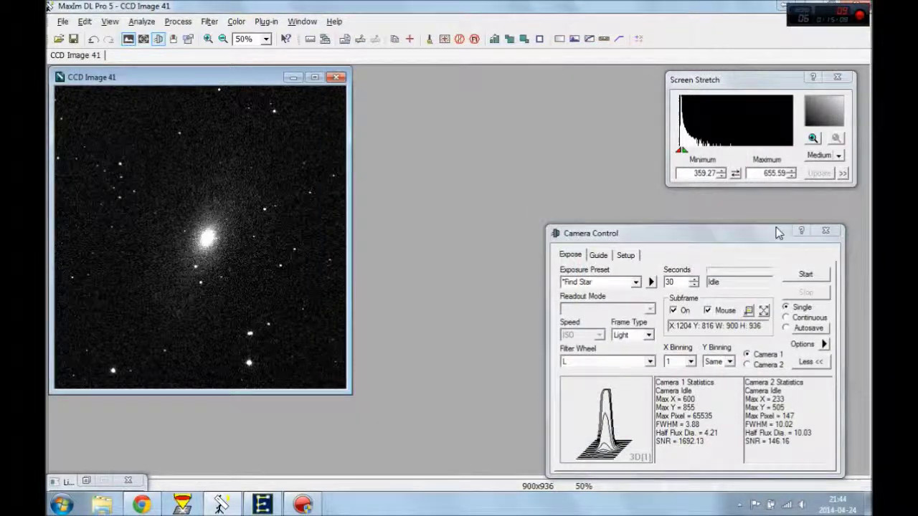
Reload the Find Star exposure preset and take a single 3-second image of the NGC3596 field.
{"action": "left_click", "coordinate": [635, 282]}
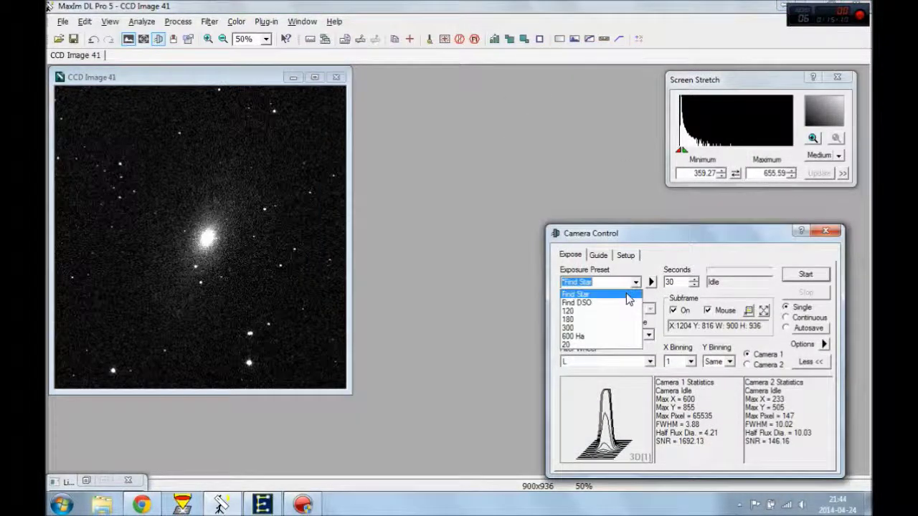
{"action": "left_click", "coordinate": [626, 295]}
{"action": "left_click", "coordinate": [806, 274]}
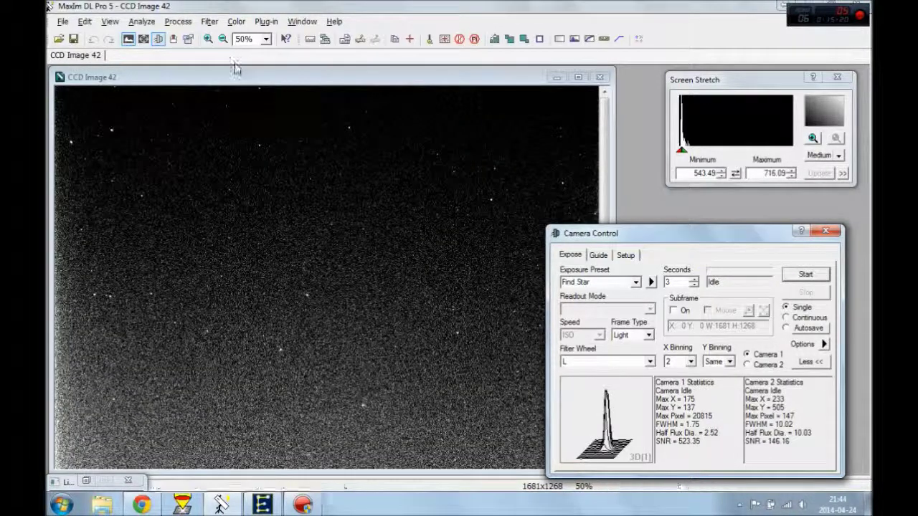
Plate-solve the first NGC3596 field image with PinPoint Astrometry and close the solver dialog.
{"action": "left_click", "coordinate": [141, 21]}
{"action": "left_click", "coordinate": [127, 34]}
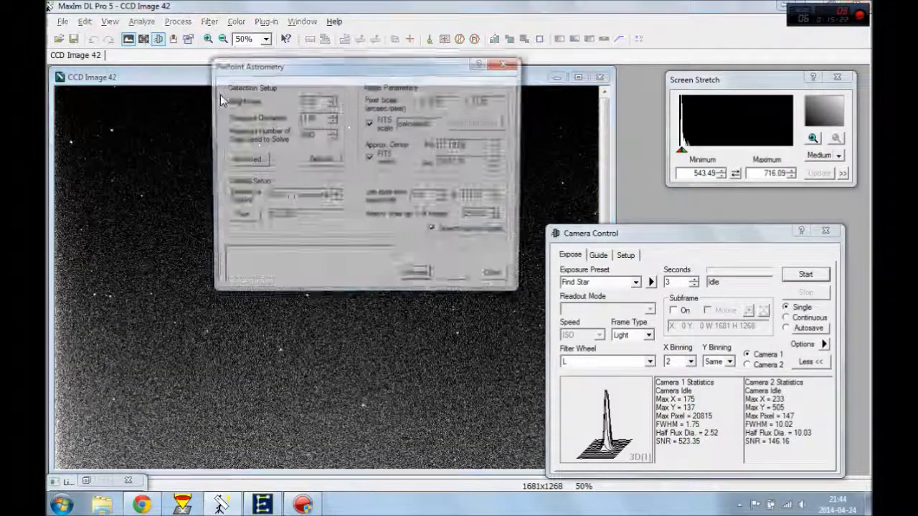
{"action": "left_click", "coordinate": [416, 279]}
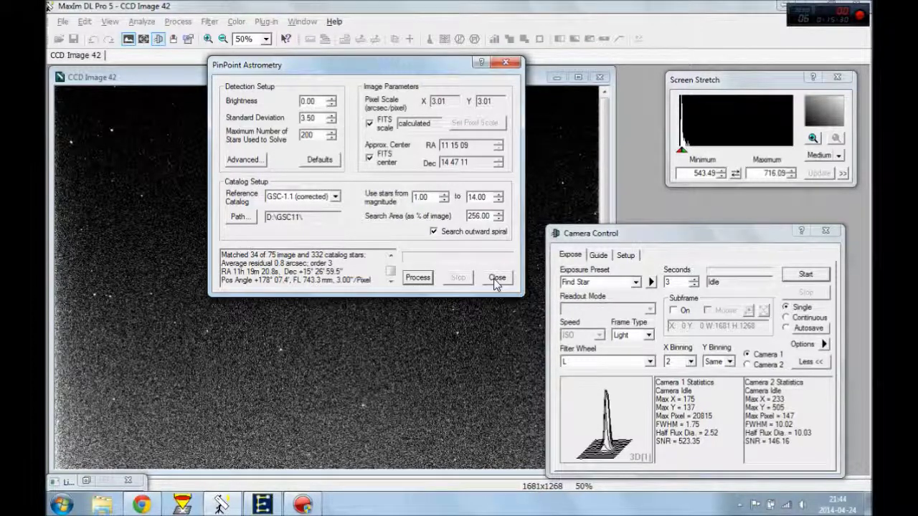
{"action": "left_click", "coordinate": [497, 278]}
Reissue the slew to NGC3596 from the zoomed sky chart and sync the telescope to the solved position.
{"action": "left_click", "coordinate": [173, 39]}
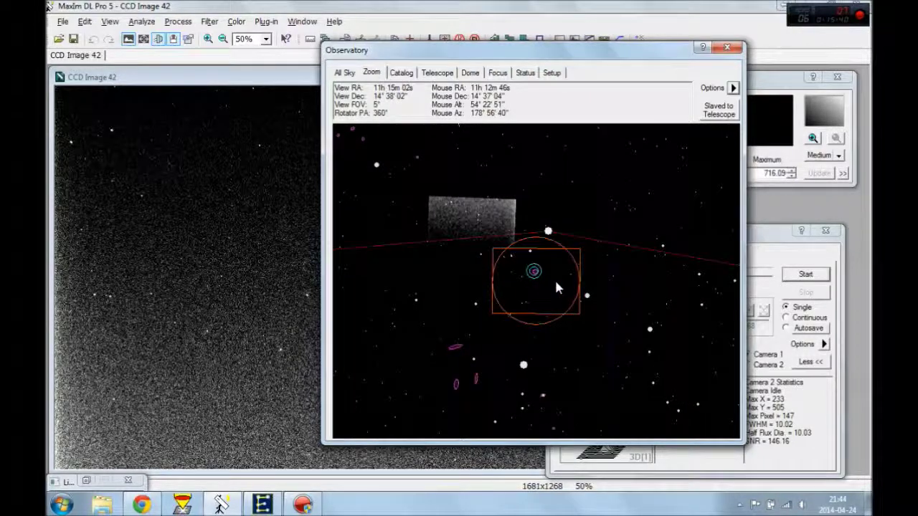
{"action": "right_click", "coordinate": [535, 274]}
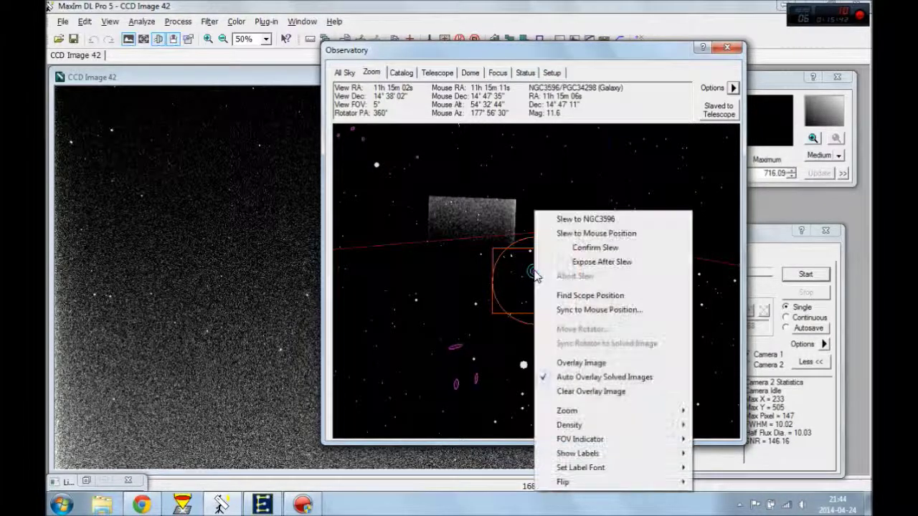
{"action": "left_click", "coordinate": [566, 219]}
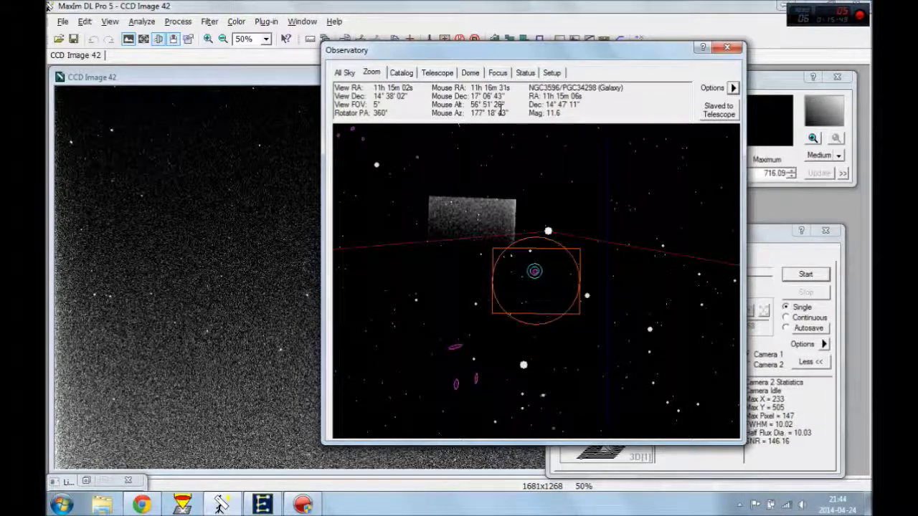
{"action": "left_click", "coordinate": [437, 73]}
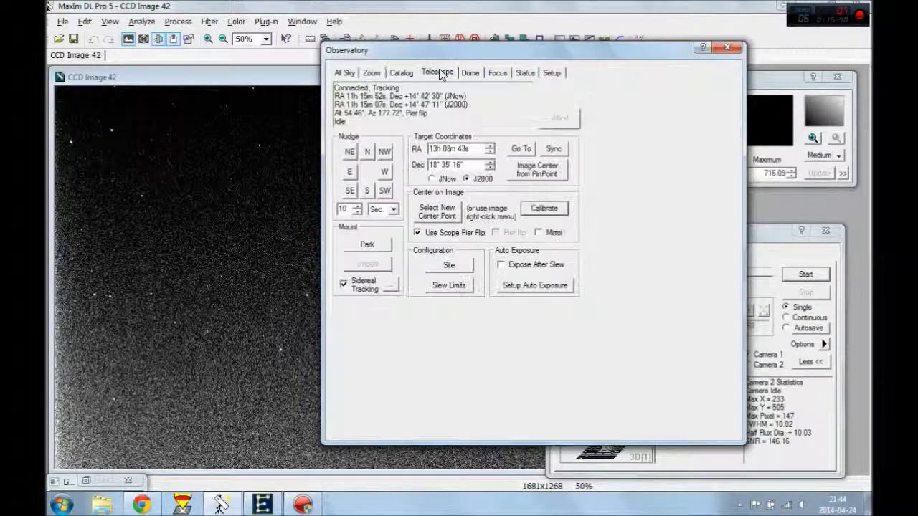
{"action": "left_click", "coordinate": [551, 149]}
{"action": "left_click", "coordinate": [505, 281]}
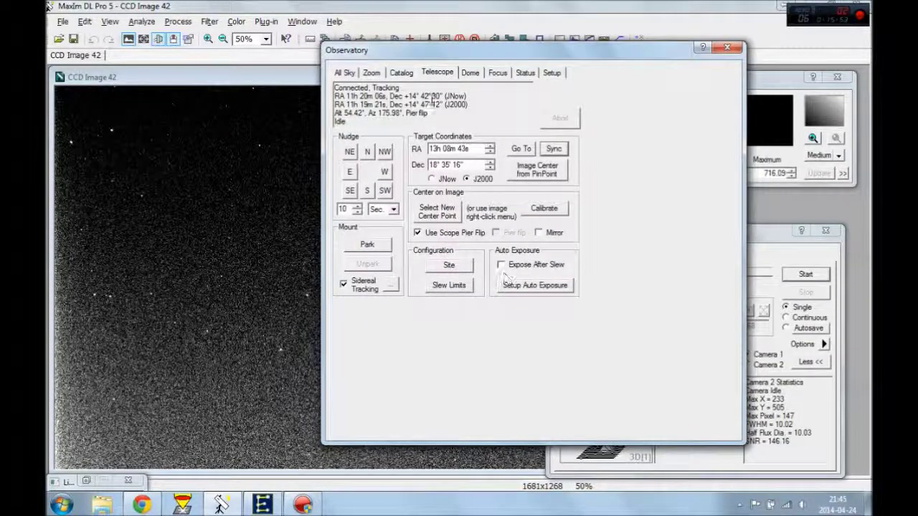
Slew to NGC3596 again, take a single 3-second Find Star image, and close the Observatory window.
{"action": "left_click", "coordinate": [371, 73]}
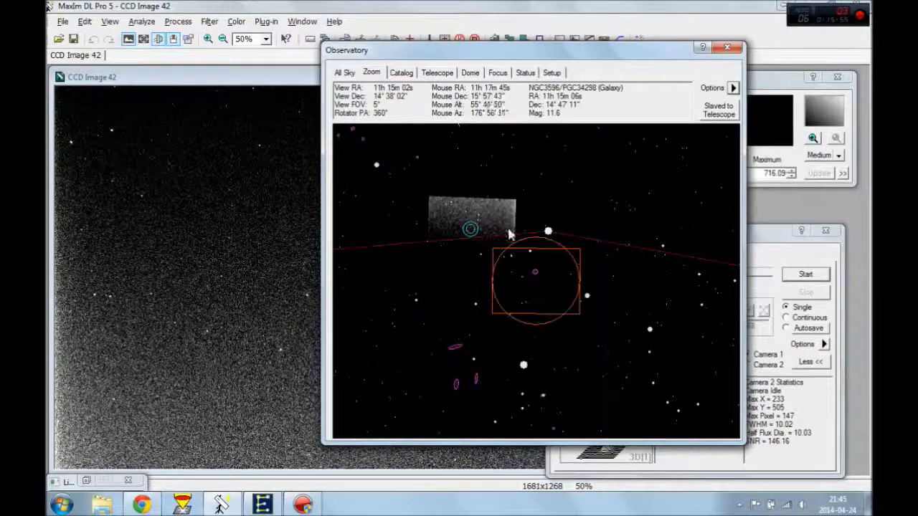
{"action": "right_click", "coordinate": [535, 277]}
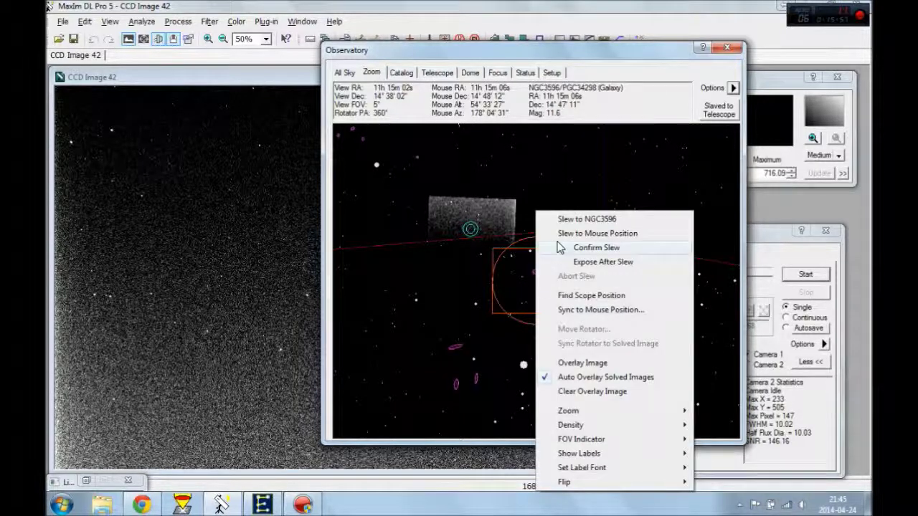
{"action": "left_click", "coordinate": [570, 218]}
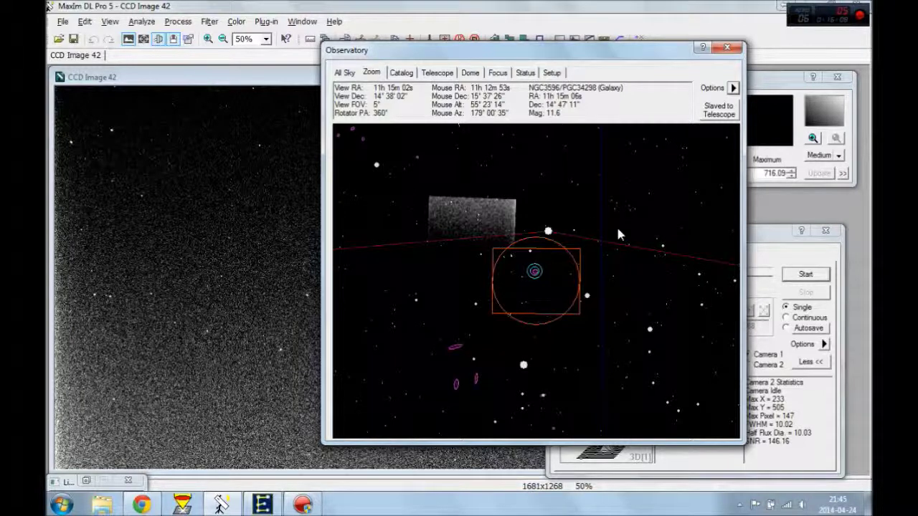
{"action": "left_click", "coordinate": [805, 274]}
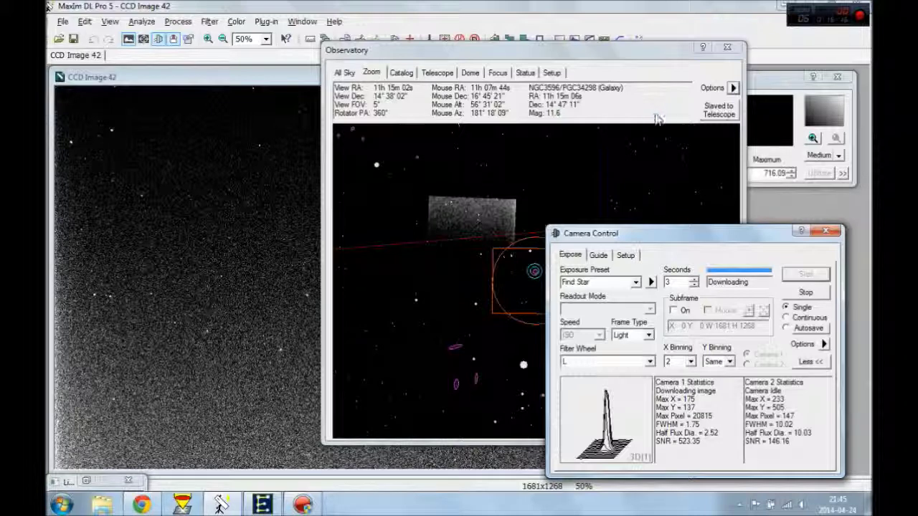
{"action": "left_click", "coordinate": [736, 51]}
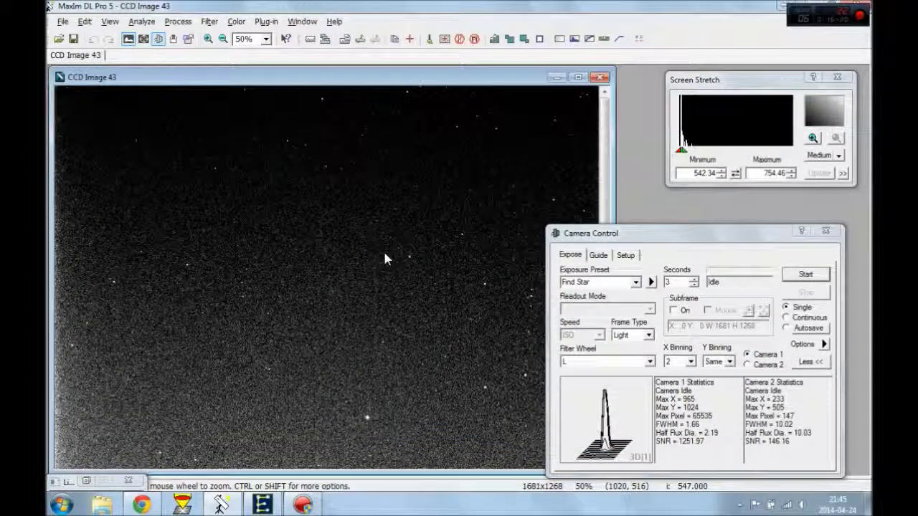
Plate-solve the new NGC3596 image with PinPoint Astrometry and move the solver dialog lower to keep its result in view.
{"action": "left_click", "coordinate": [142, 22]}
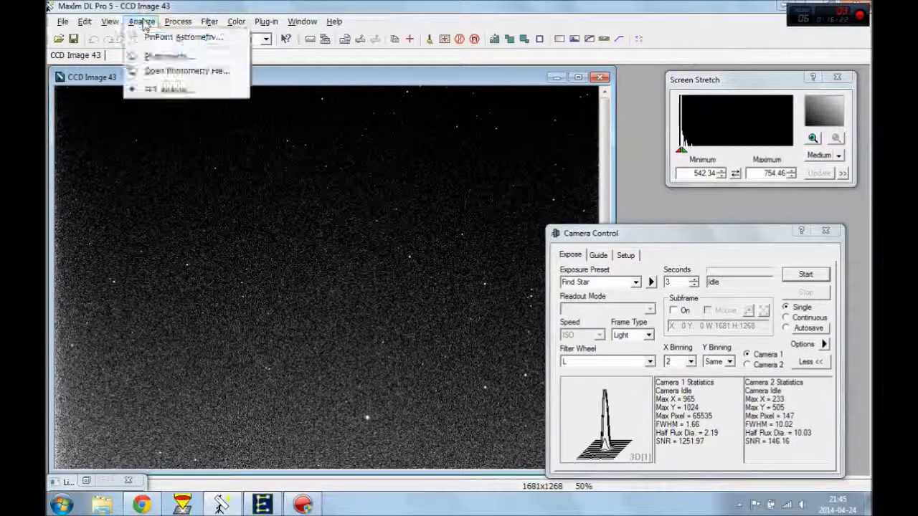
{"action": "left_click", "coordinate": [144, 35]}
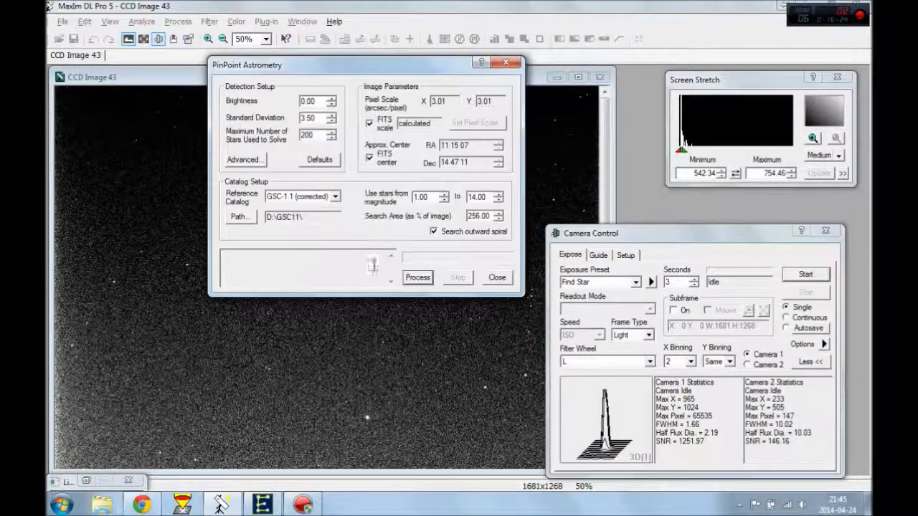
{"action": "left_click", "coordinate": [417, 277]}
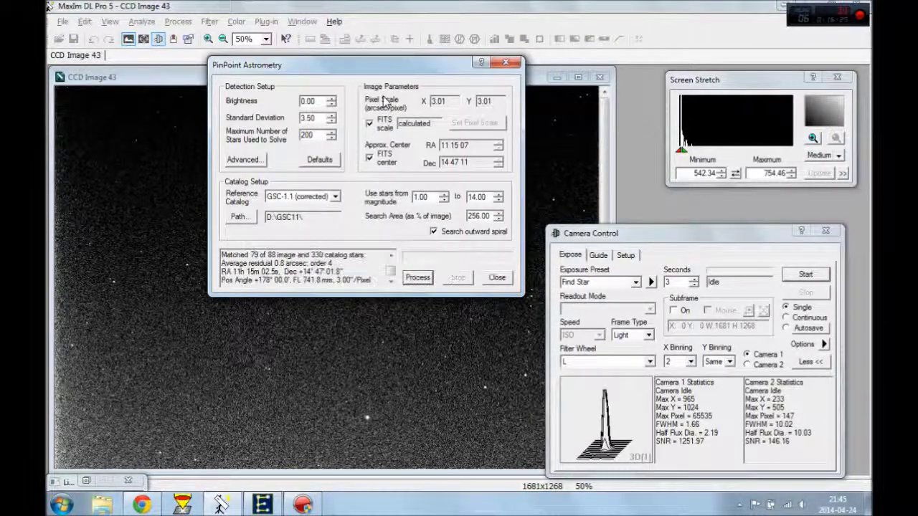
{"action": "left_click_drag", "start_coordinate": [365, 66], "coordinate": [222, 170]}
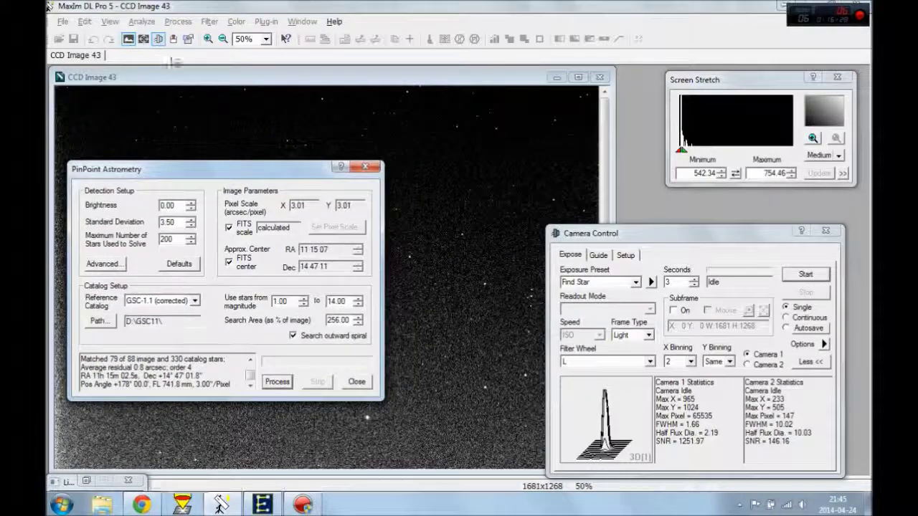
Check the telescope marker on the zoomed chart, and review the target's transit time and pier side in the Observatory status.
{"action": "left_click", "coordinate": [173, 38]}
{"action": "mouse_move", "coordinate": [534, 271]}
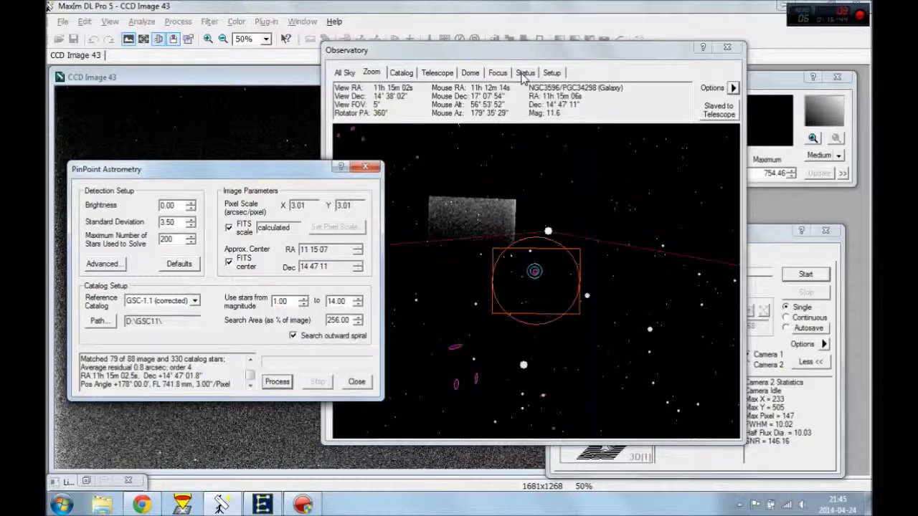
{"action": "left_click", "coordinate": [524, 74]}
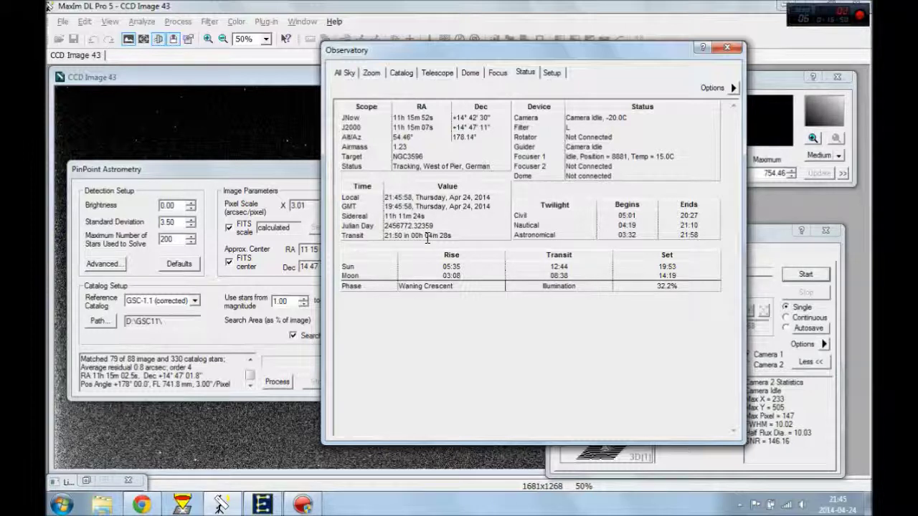
Slew the telescope to an empty chart position west of NGC3596, about RA 11h 06m, Dec 14° 55', watching it on the sky charts.
{"action": "left_click", "coordinate": [372, 74]}
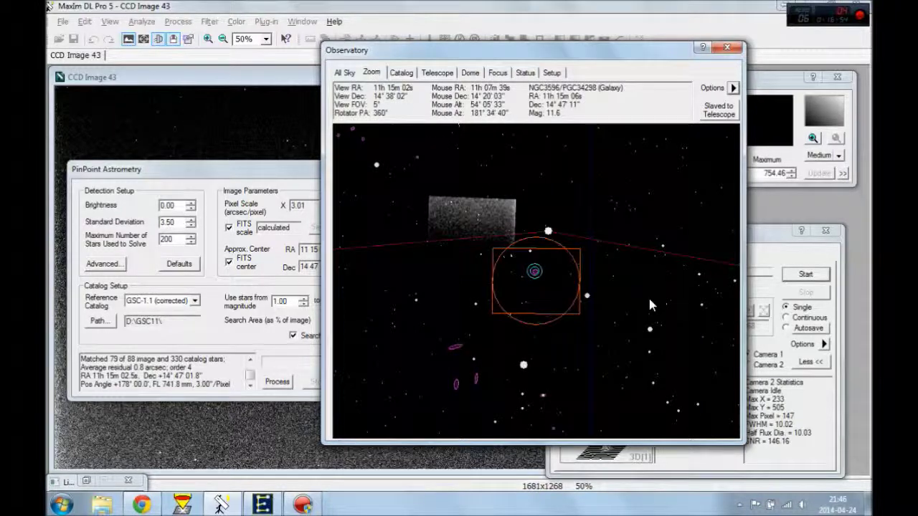
{"action": "left_click_drag", "start_coordinate": [655, 300], "coordinate": [620, 300]}
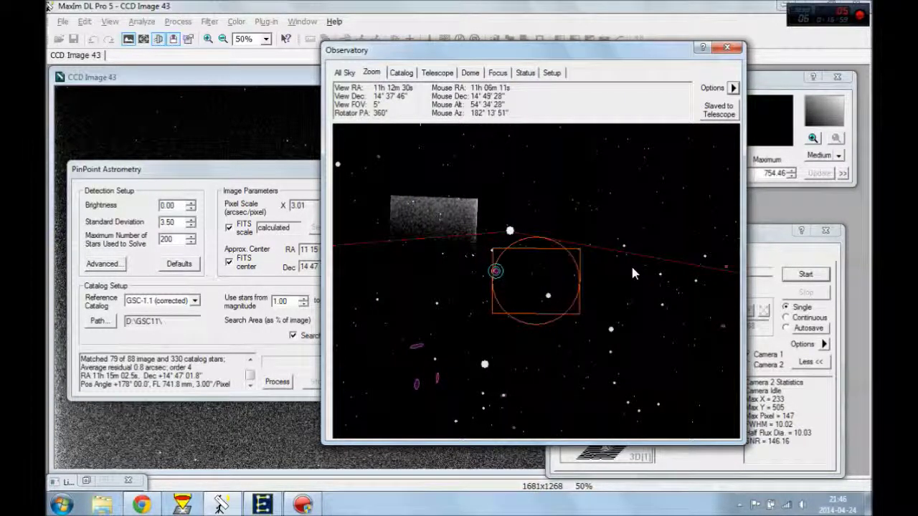
{"action": "right_click", "coordinate": [632, 268]}
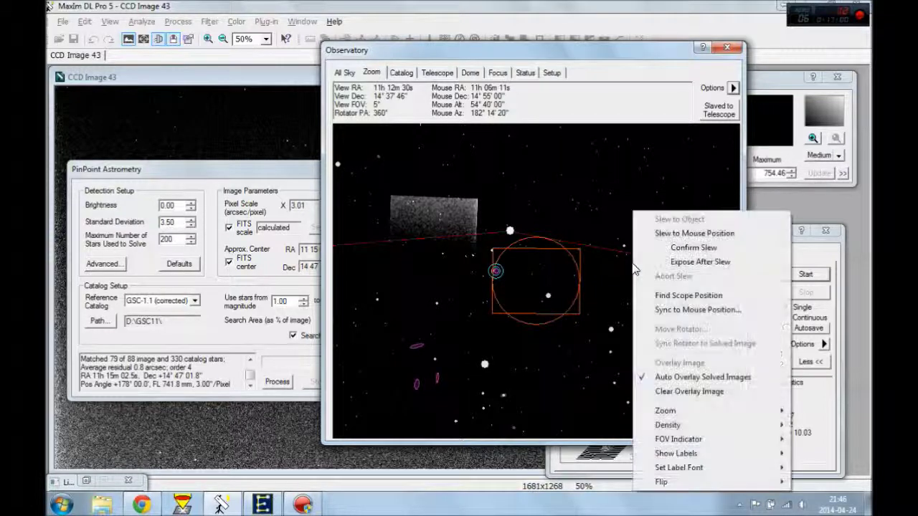
{"action": "left_click", "coordinate": [660, 233]}
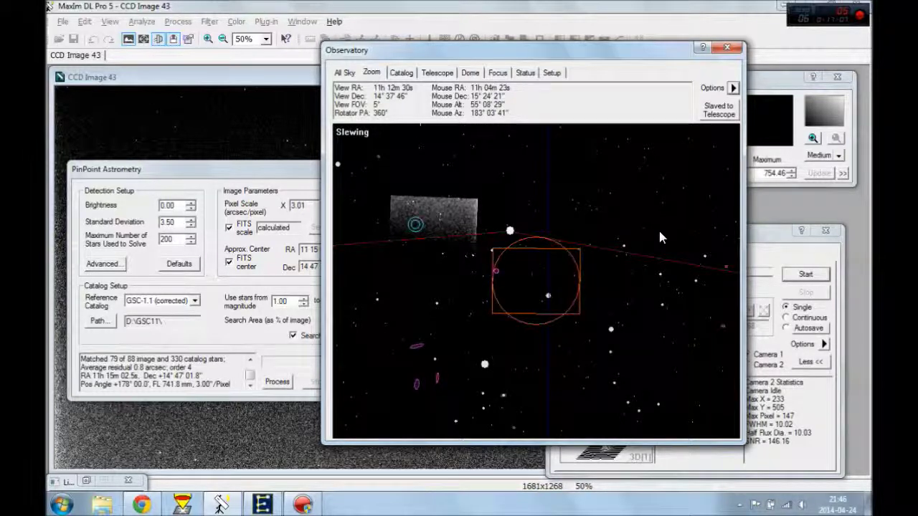
{"action": "left_click", "coordinate": [340, 73]}
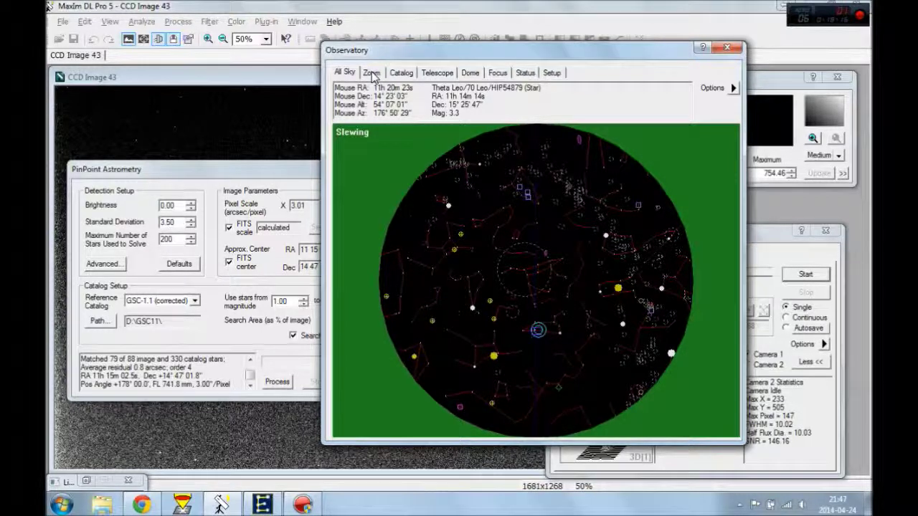
{"action": "left_click", "coordinate": [371, 73]}
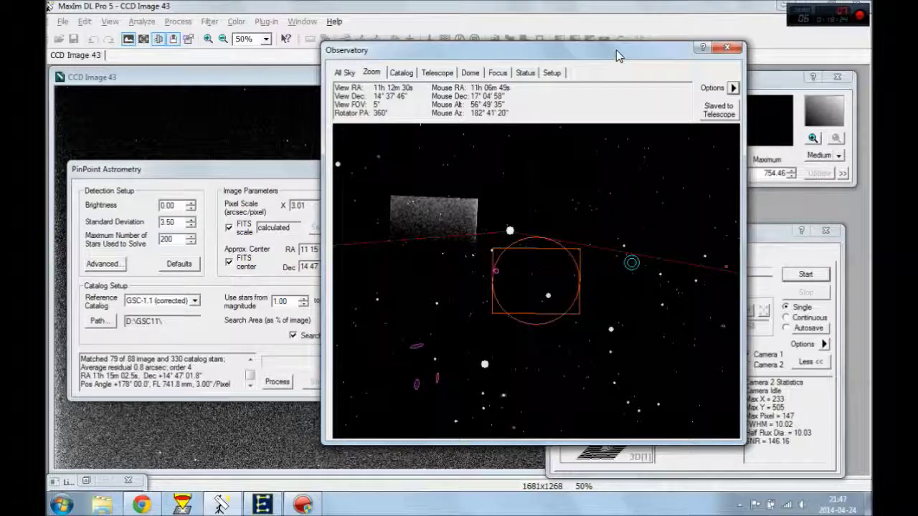
Move the Observatory window clear of the PinPoint Astrometry dialog and close it.
{"action": "left_click_drag", "start_coordinate": [617, 55], "coordinate": [674, 77]}
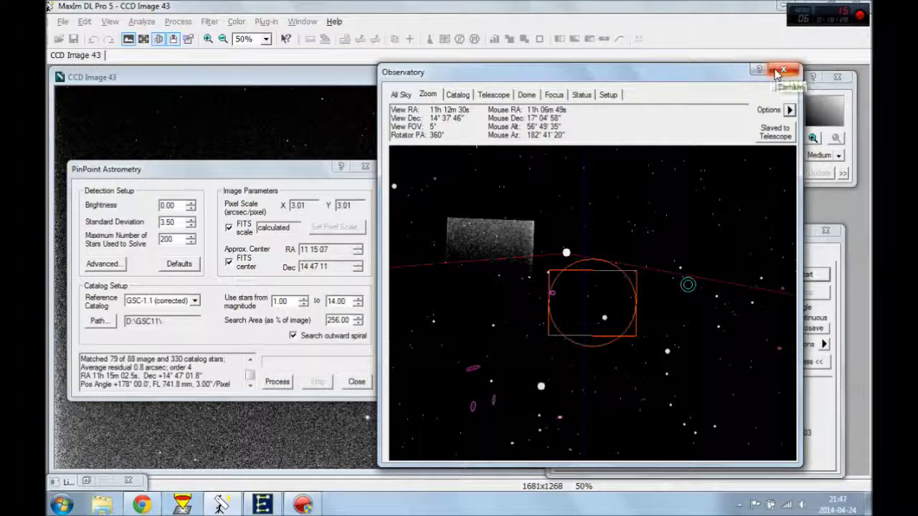
{"action": "left_click_drag", "start_coordinate": [705, 81], "coordinate": [748, 69]}
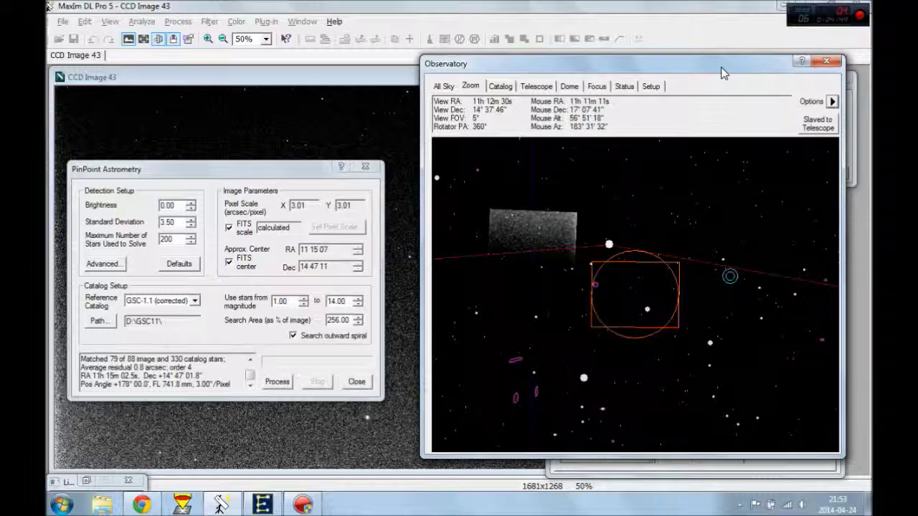
{"action": "left_click", "coordinate": [824, 64]}
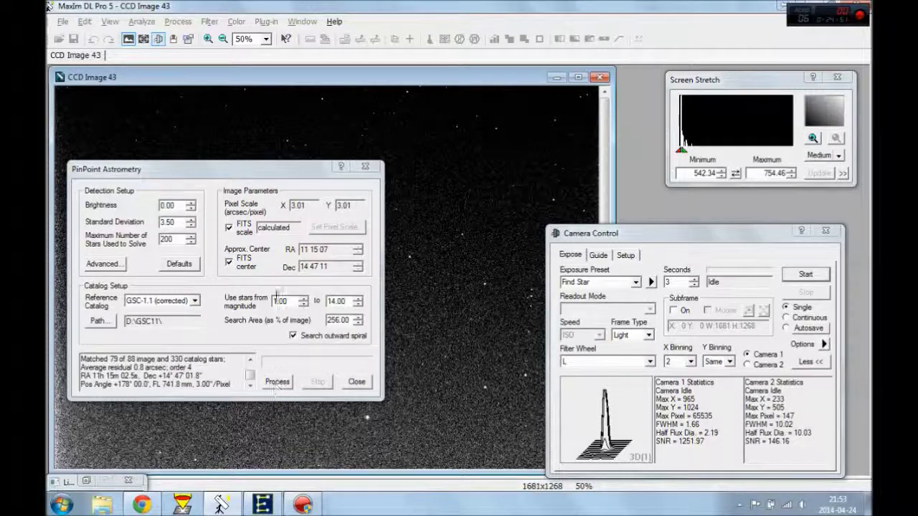
Close PinPoint Astrometry, load the solved image center as target coordinates, and slew there while watching the zoomed chart.
{"action": "left_click", "coordinate": [173, 39]}
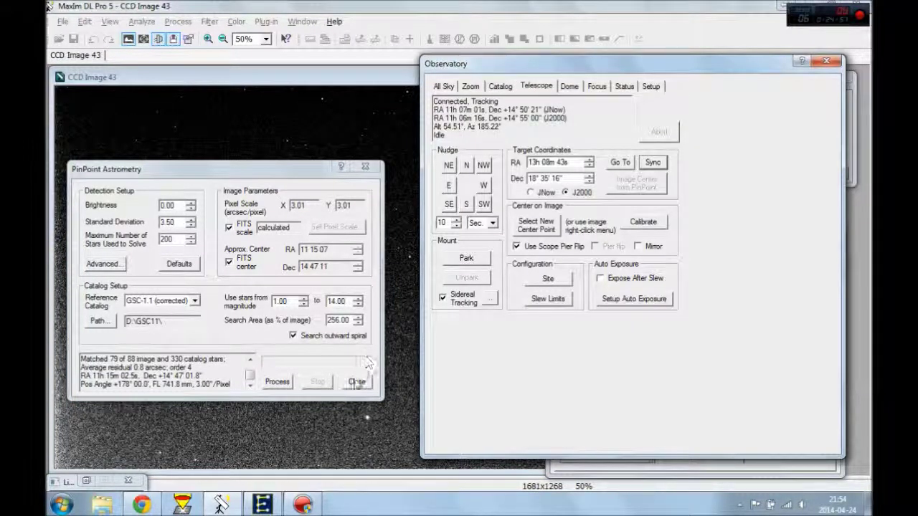
{"action": "left_click", "coordinate": [356, 381]}
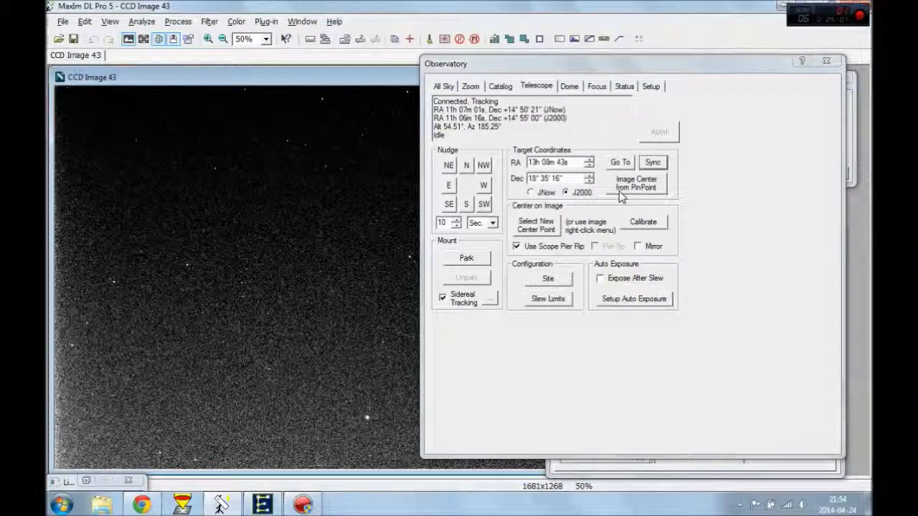
{"action": "left_click", "coordinate": [638, 185]}
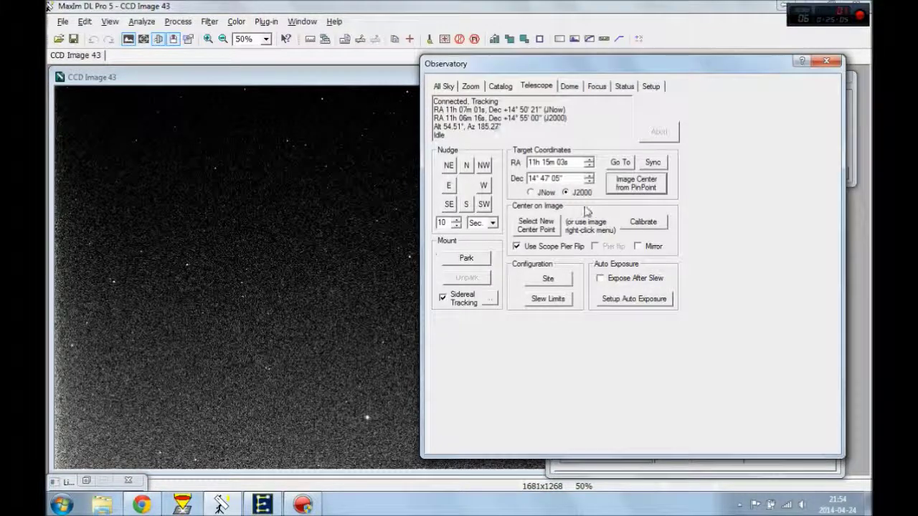
{"action": "left_click", "coordinate": [614, 164]}
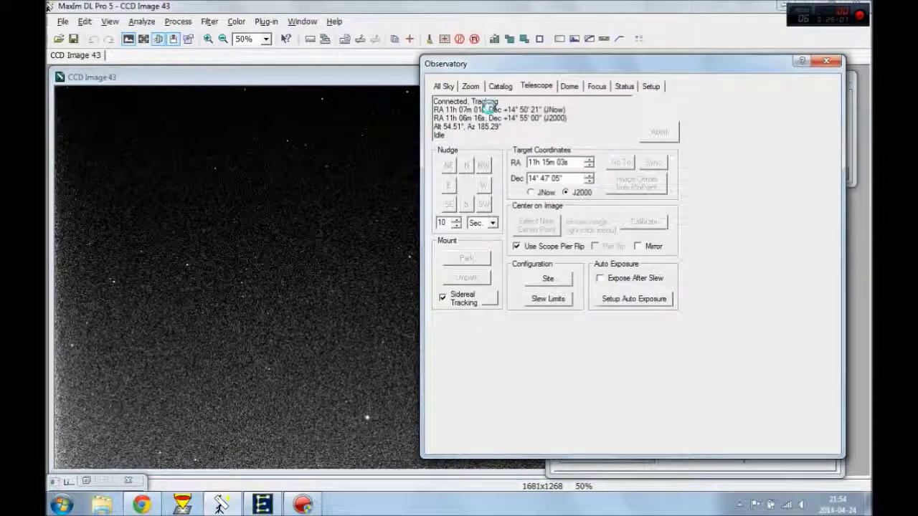
{"action": "left_click", "coordinate": [470, 86]}
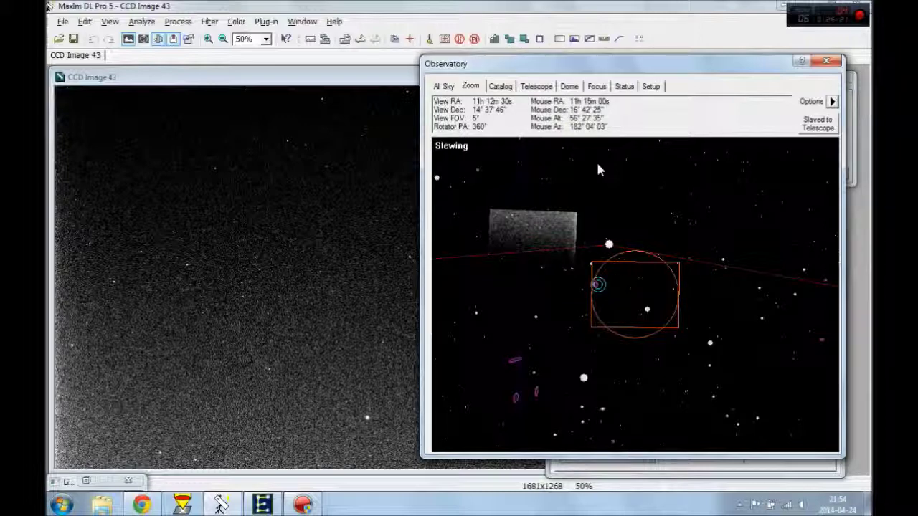
Move the Observatory window clear of Camera Control, take a 3-second Find Star exposure, and set its screen stretch to Low.
{"action": "left_click_drag", "start_coordinate": [621, 71], "coordinate": [541, 77]}
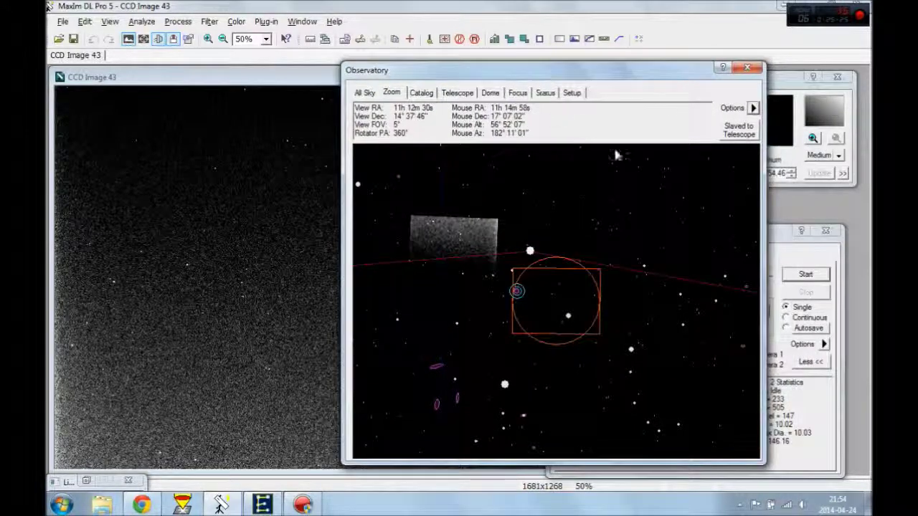
{"action": "left_click", "coordinate": [798, 274]}
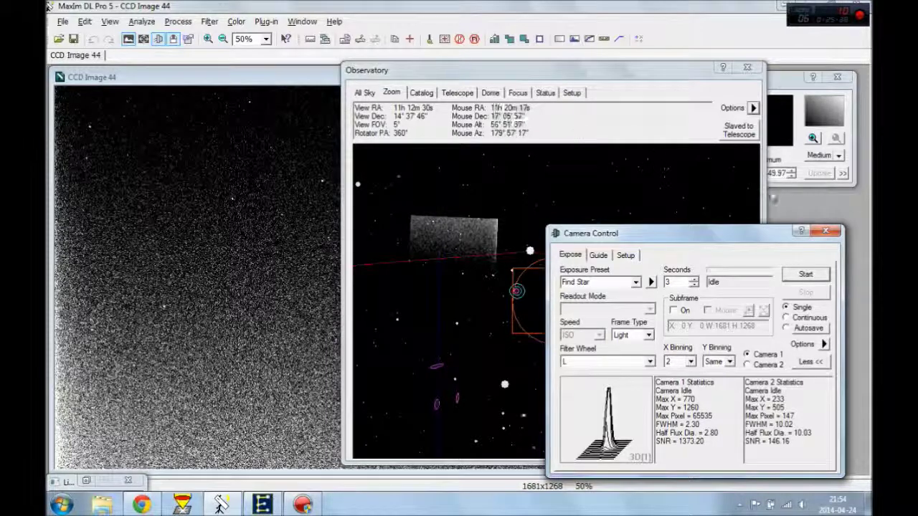
{"action": "left_click", "coordinate": [838, 155]}
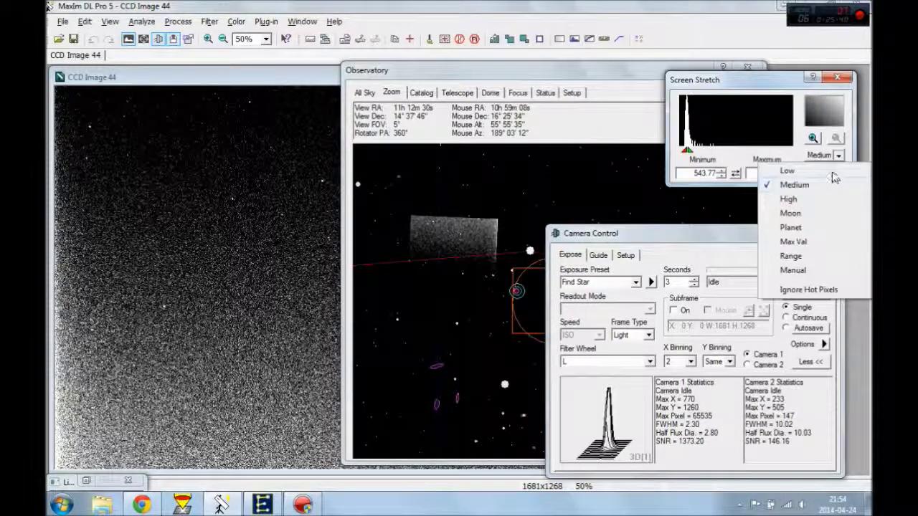
{"action": "left_click", "coordinate": [835, 170]}
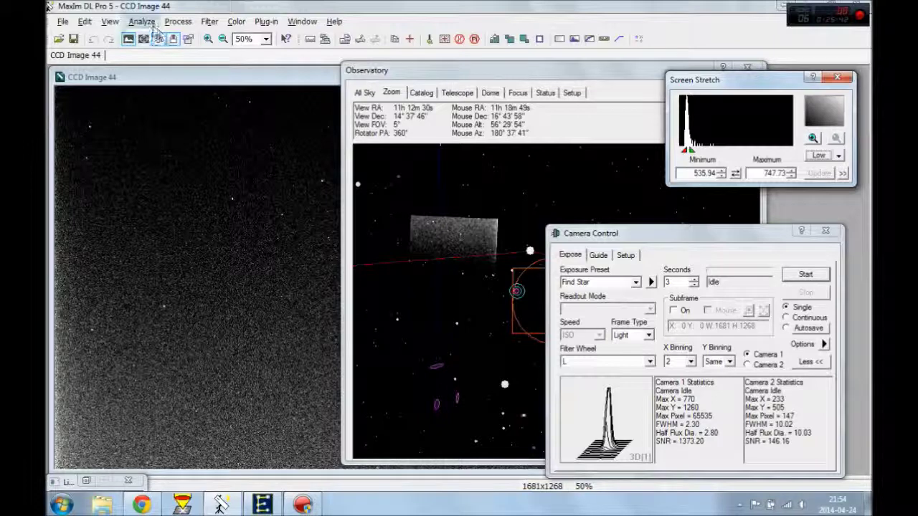
Plate-solve the new image with PinPoint Astrometry and check its position against the target marker on the zoomed chart.
{"action": "left_click", "coordinate": [147, 23]}
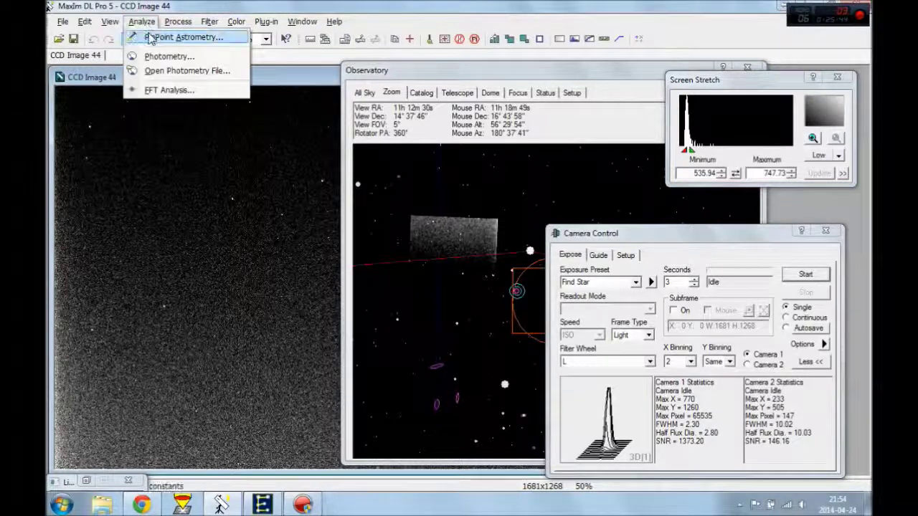
{"action": "left_click", "coordinate": [149, 38]}
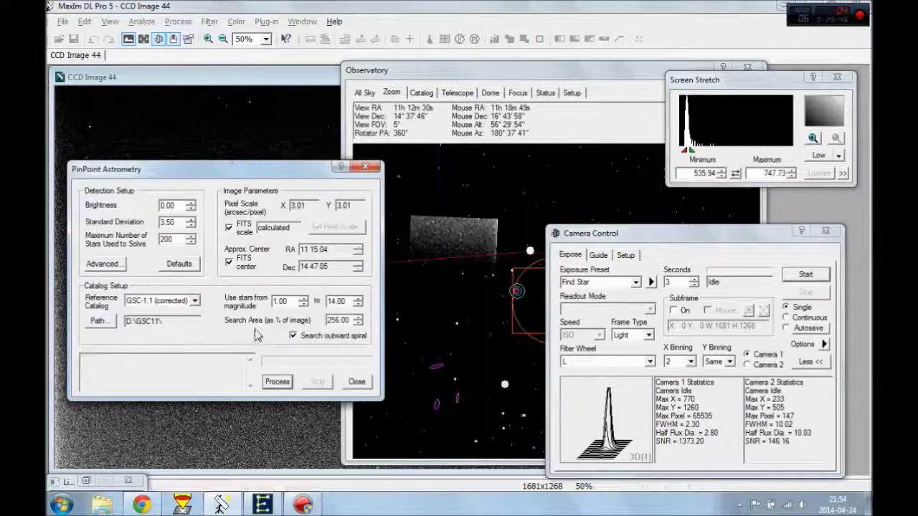
{"action": "left_click", "coordinate": [277, 382]}
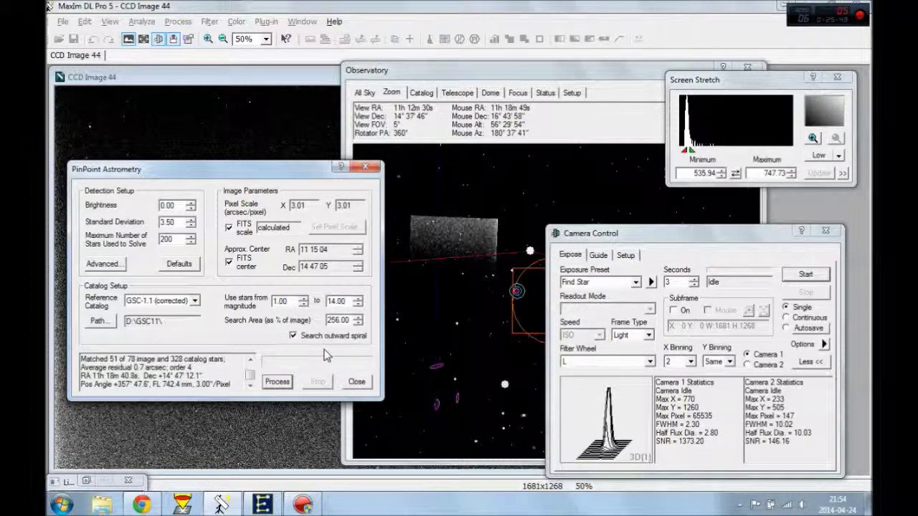
{"action": "left_click", "coordinate": [356, 381]}
{"action": "left_click", "coordinate": [481, 271]}
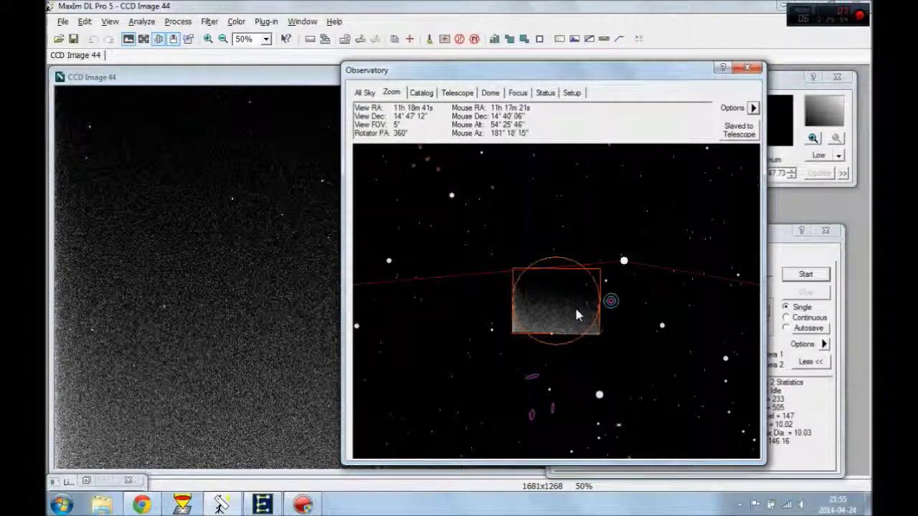
Sync the telescope from the Observatory's telescope controls after the plate solve, accepting the sync prompts.
{"action": "left_click", "coordinate": [457, 93]}
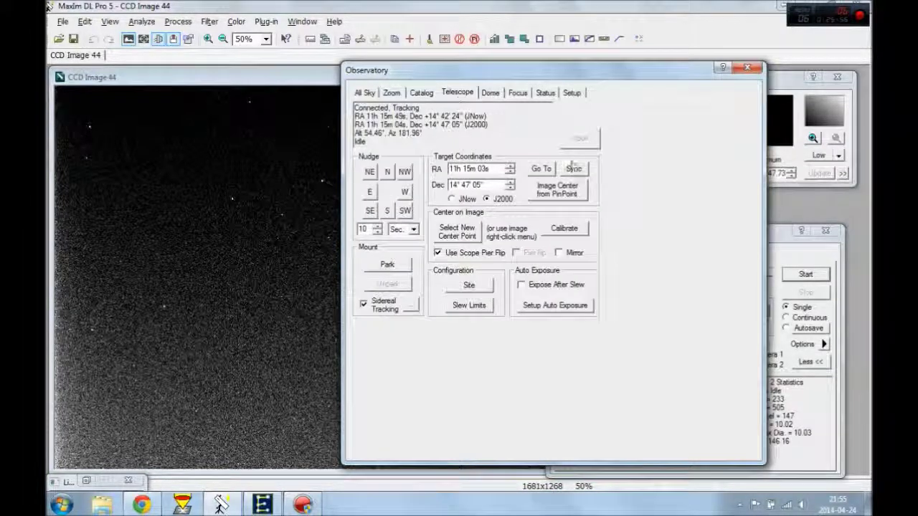
{"action": "left_click", "coordinate": [574, 169]}
{"action": "left_click", "coordinate": [483, 272]}
{"action": "left_click", "coordinate": [525, 302]}
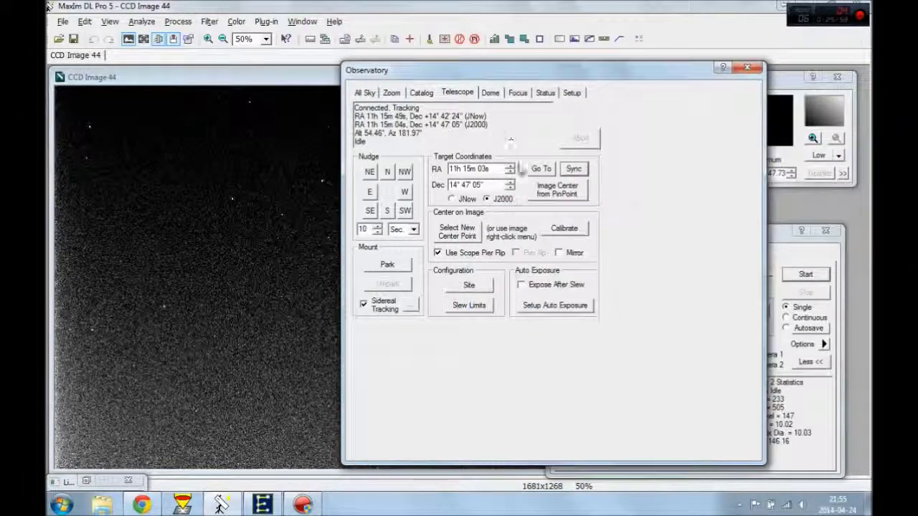
Slew the telescope to RA 11h 15m 03s, Dec 14° 47' 05" while viewing the zoomed chart, and take another 3-second exposure.
{"action": "left_click", "coordinate": [542, 172]}
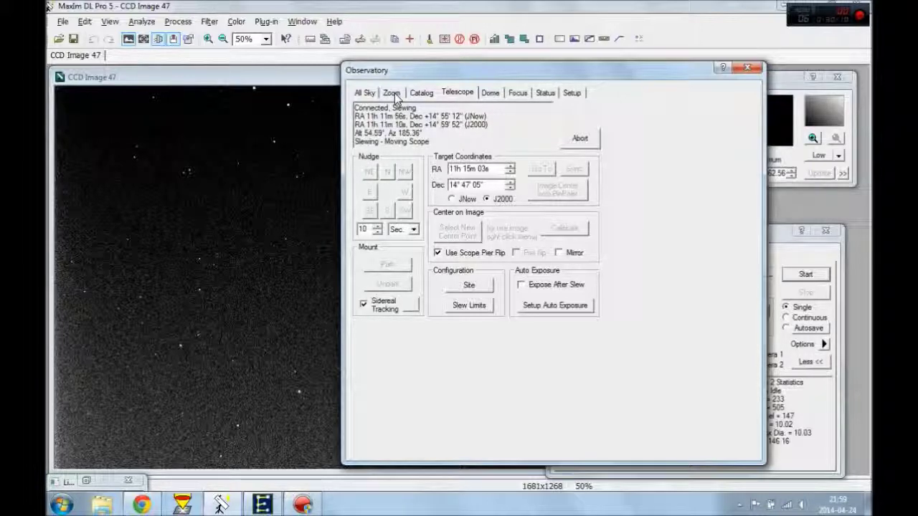
{"action": "left_click", "coordinate": [394, 98]}
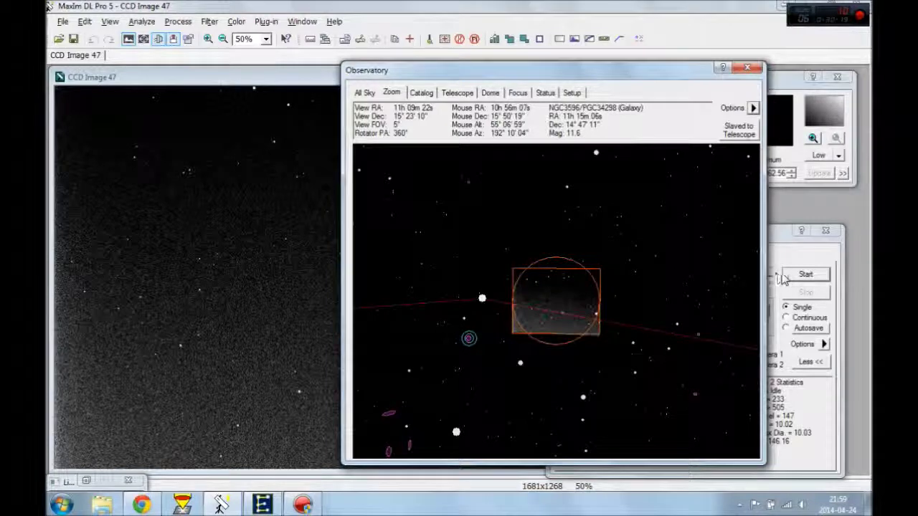
{"action": "left_click", "coordinate": [783, 277]}
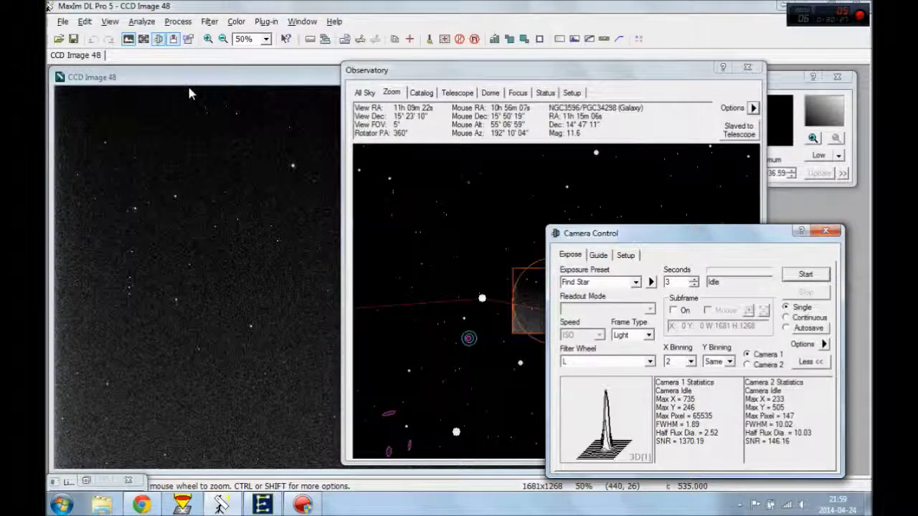
Plate-solve the post-slew image with PinPoint Astrometry and check how NGC3596 is centered in the frame on the zoomed chart.
{"action": "left_click", "coordinate": [141, 21]}
{"action": "left_click", "coordinate": [143, 37]}
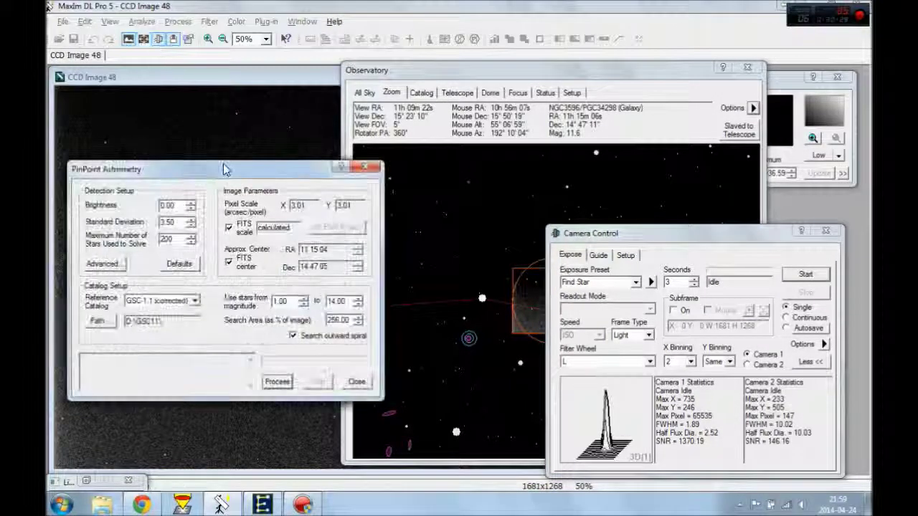
{"action": "left_click", "coordinate": [278, 382]}
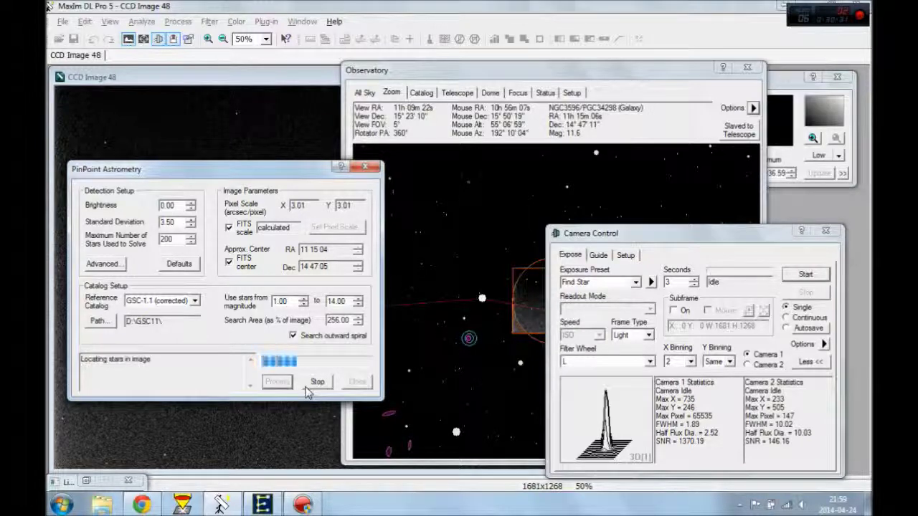
{"action": "left_click", "coordinate": [357, 381]}
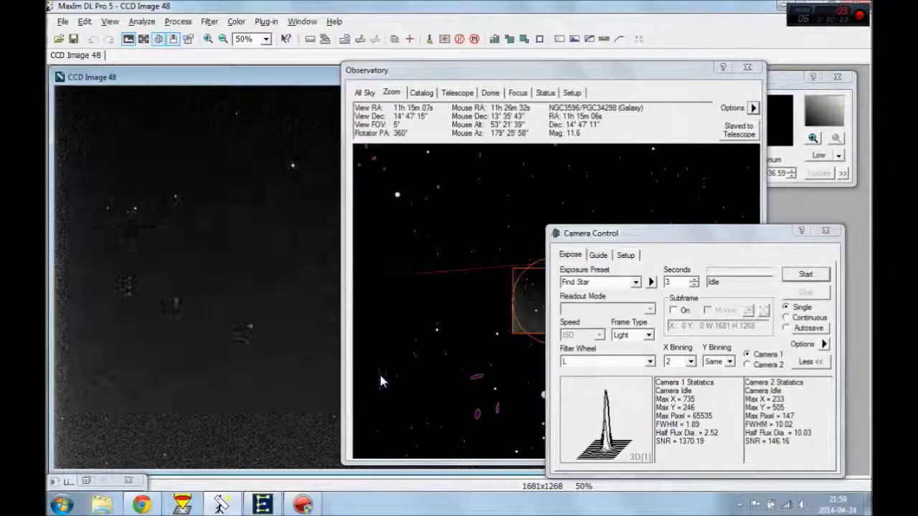
{"action": "left_click", "coordinate": [448, 326]}
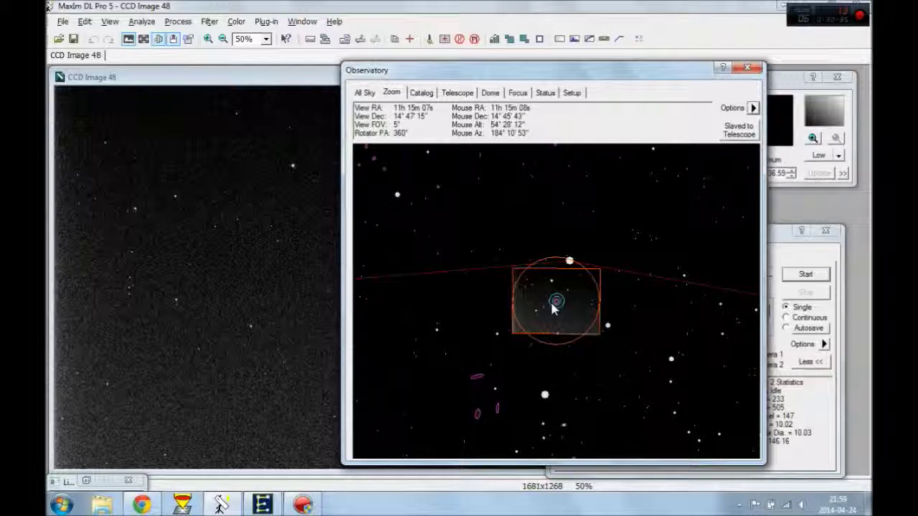